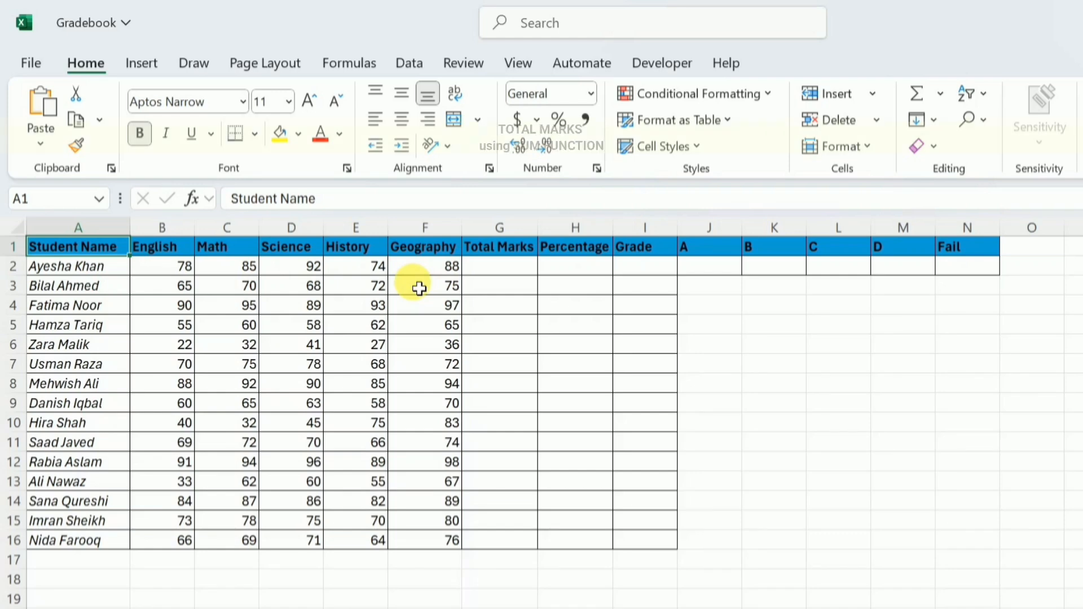
Total the five subject marks in G2 with =SUM(B2:F2) and fill the formula down to G16
left_click(516, 269)
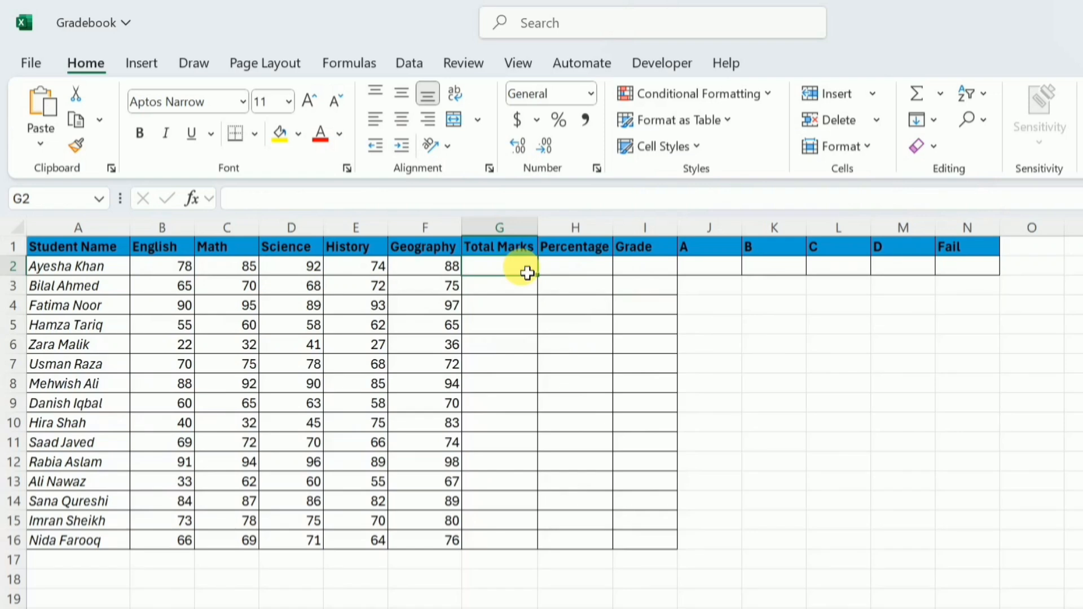
type("=sum")
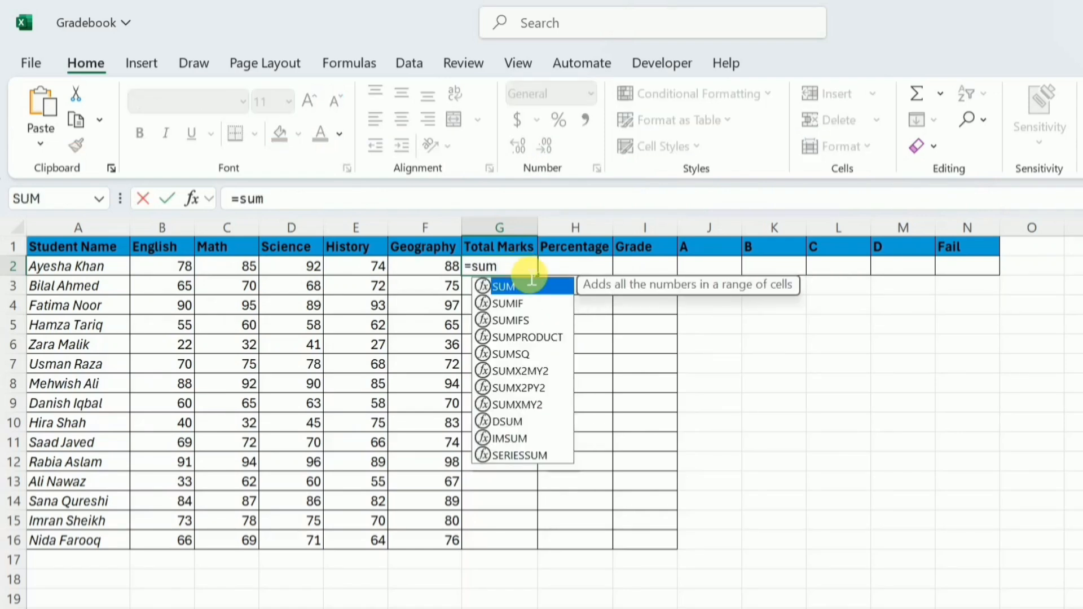
type("(")
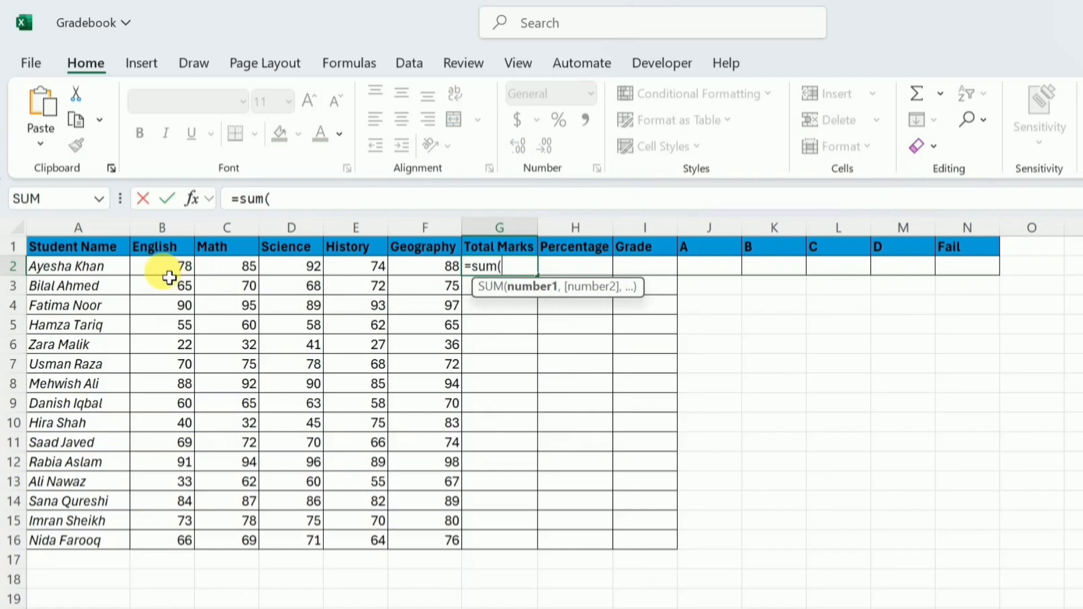
left_click_drag(155, 271, 425, 268)
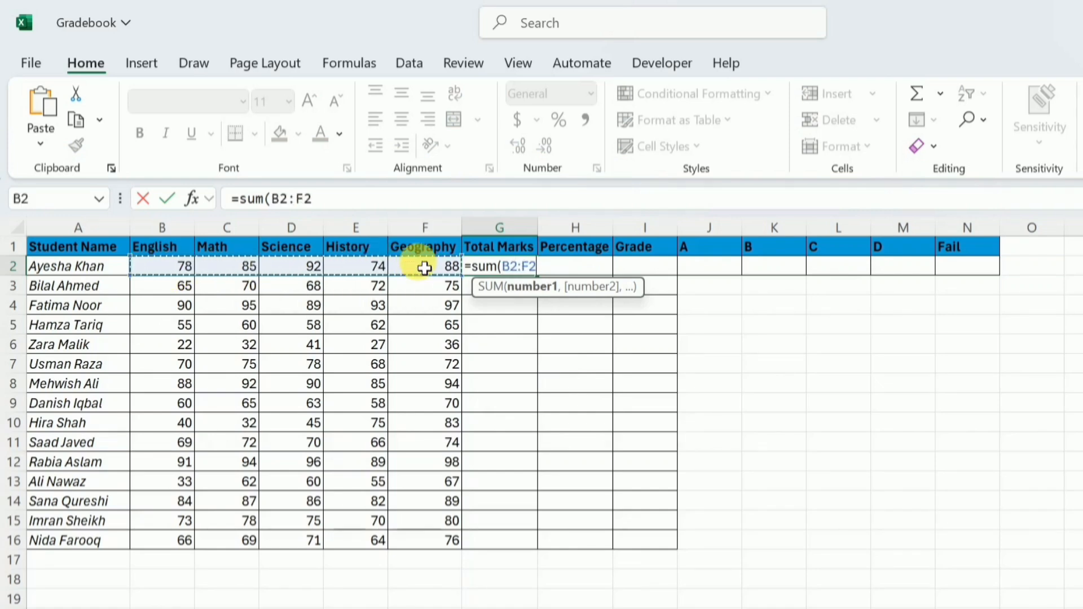
type(")")
key("Return")
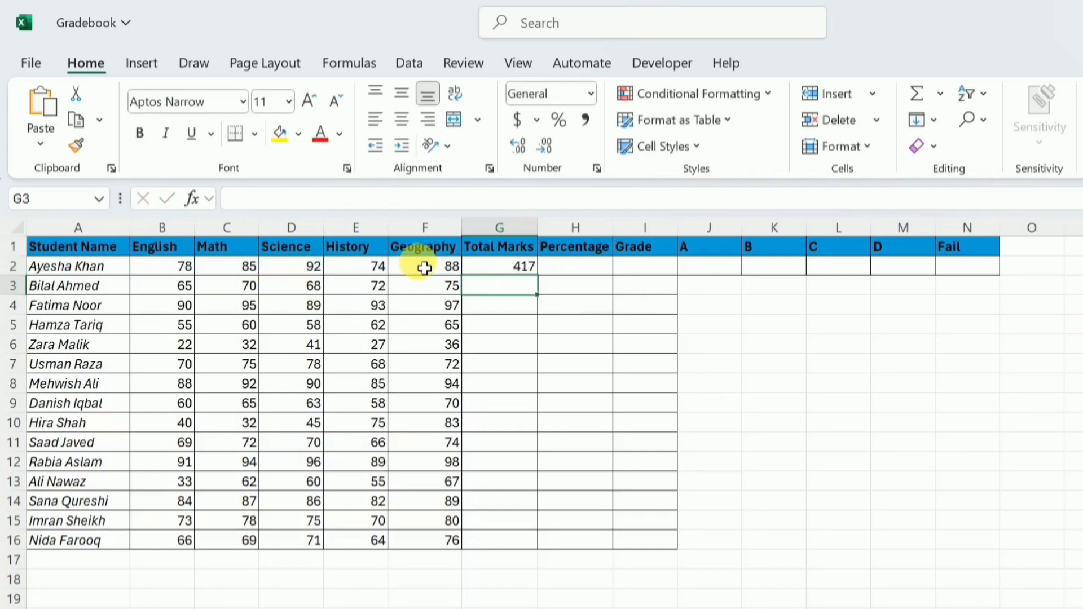
left_click(495, 273)
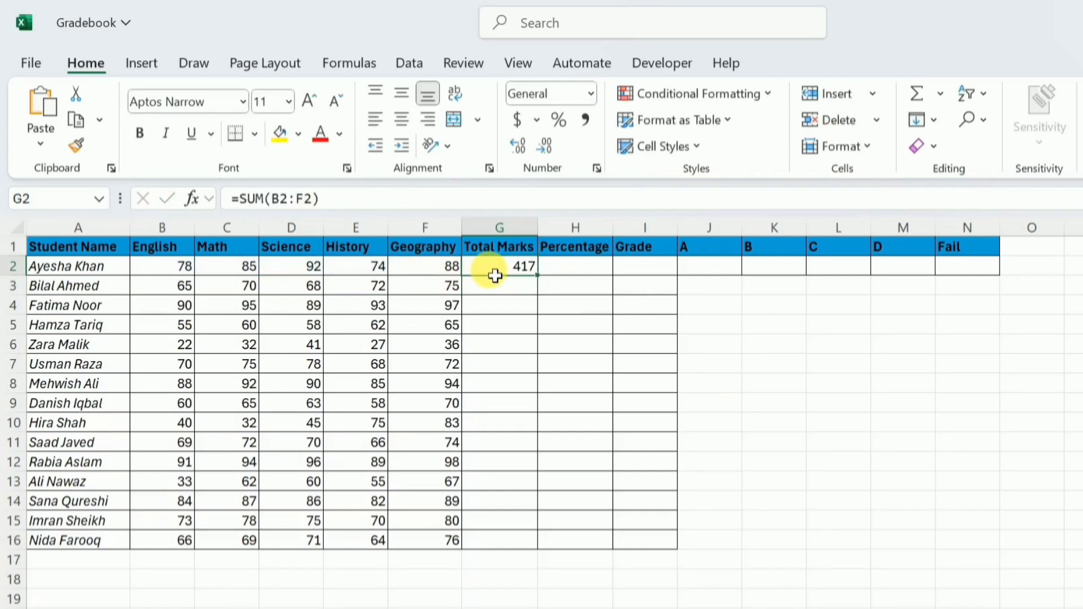
double_click(546, 283)
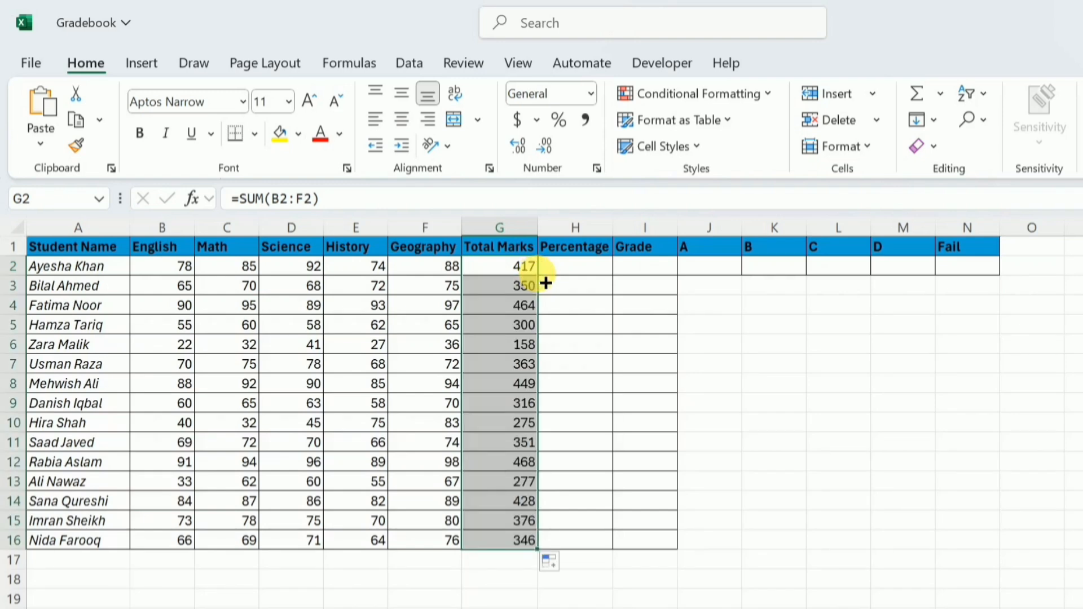
Calculate the percentage in H2 with =AVERAGE(B2:F2) and fill the formula down to H16
left_click(575, 269)
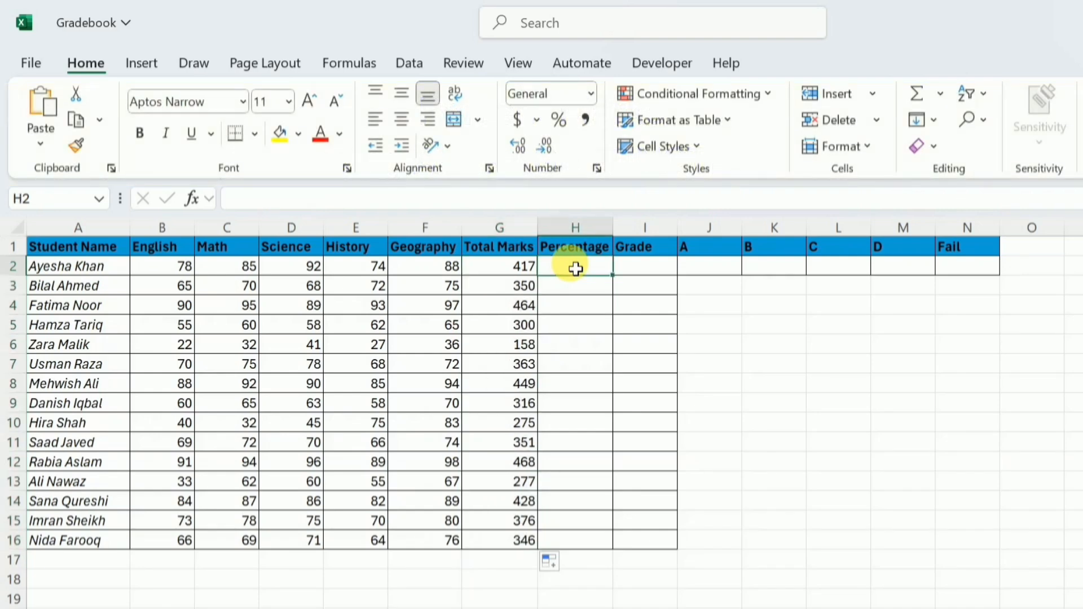
type("=")
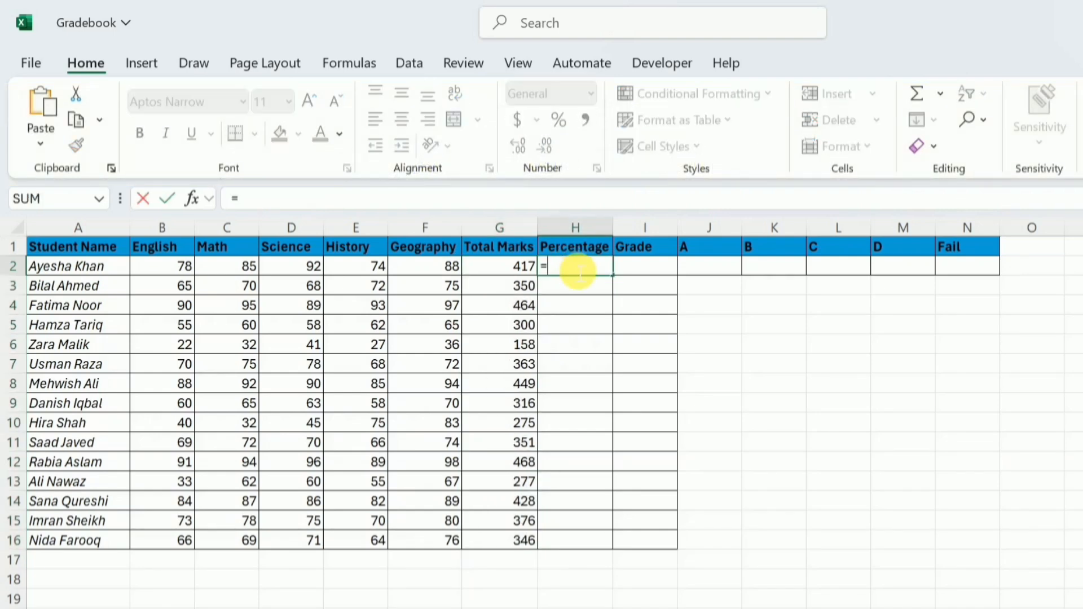
type("aver")
key("Tab")
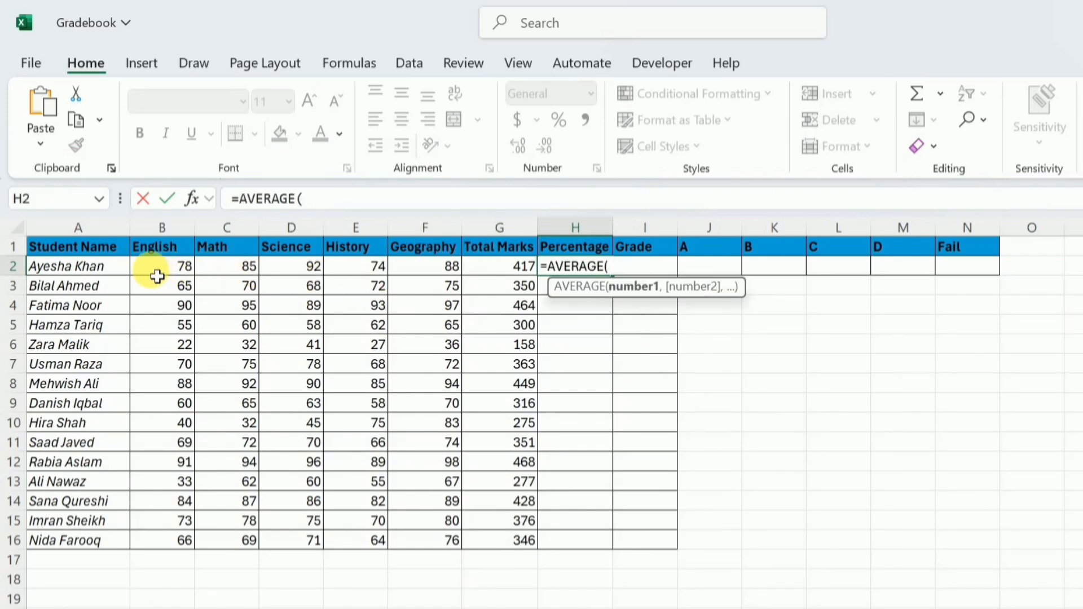
left_click_drag(157, 277, 433, 268)
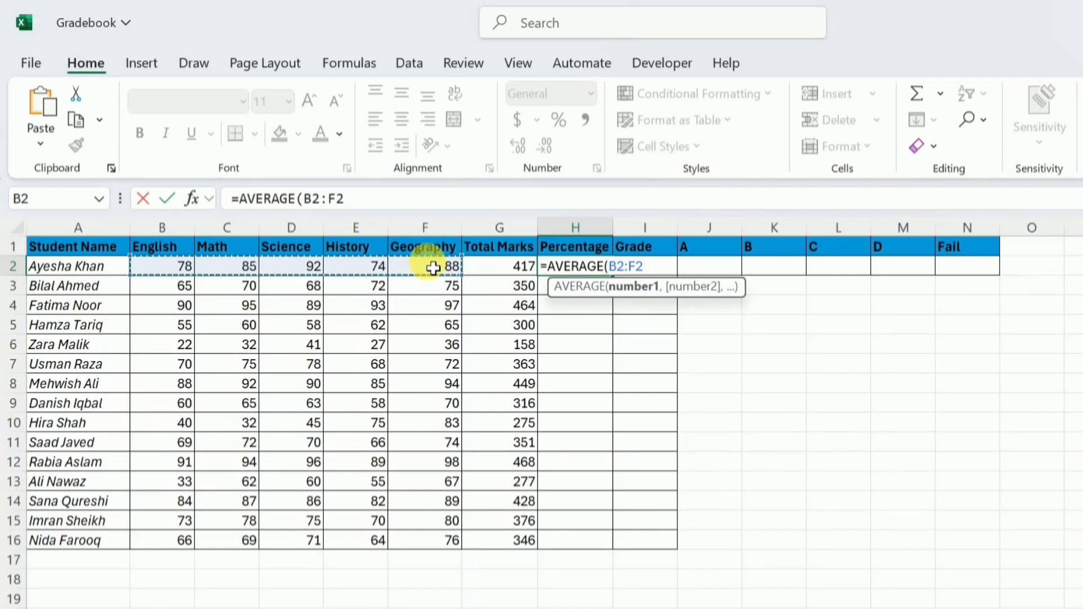
type(")")
key("Return")
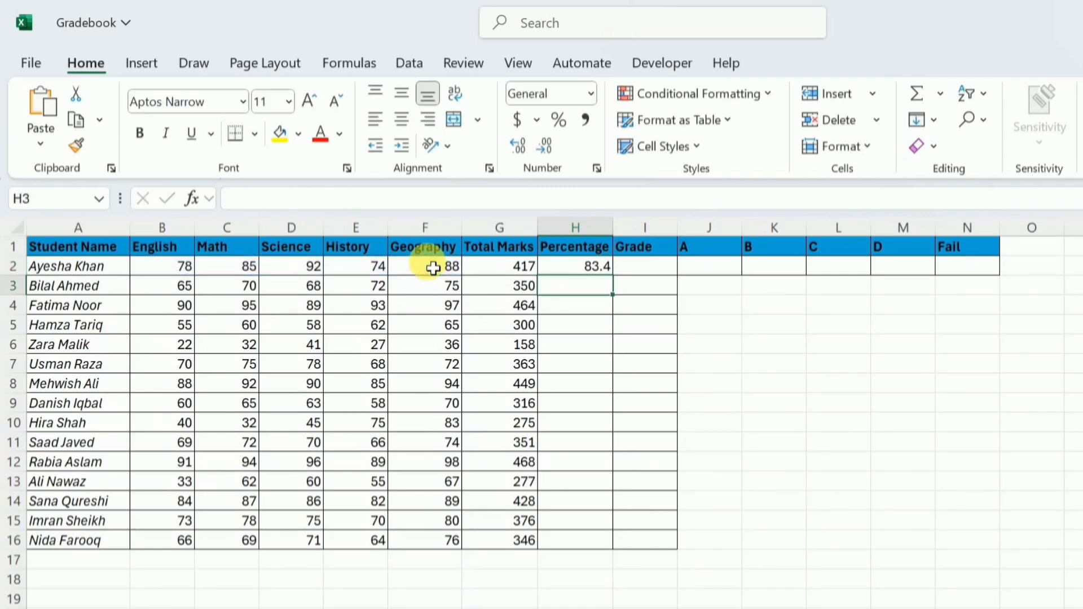
left_click(593, 270)
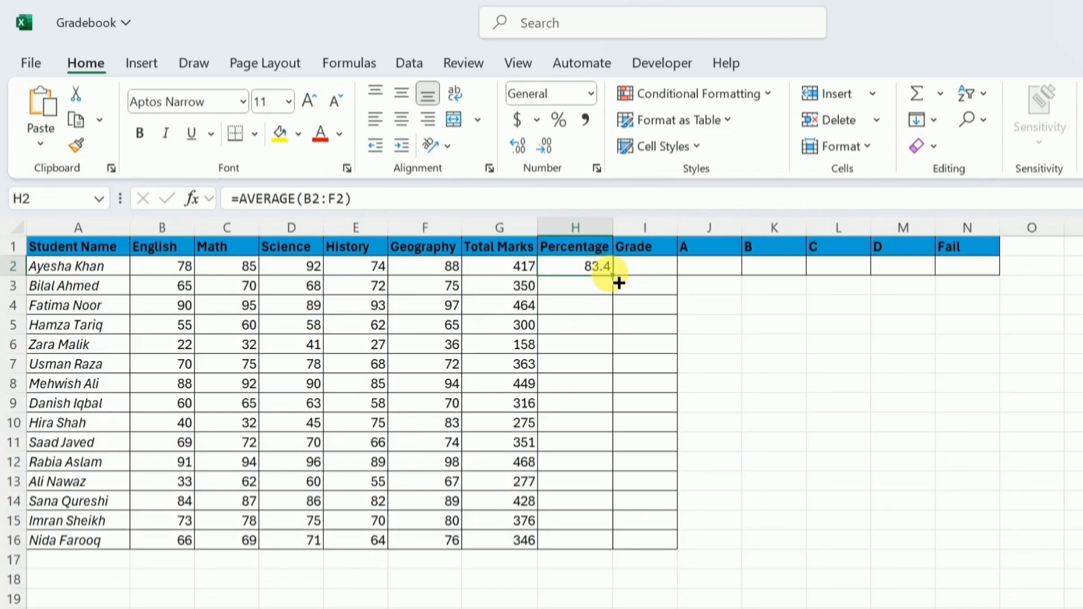
double_click(619, 283)
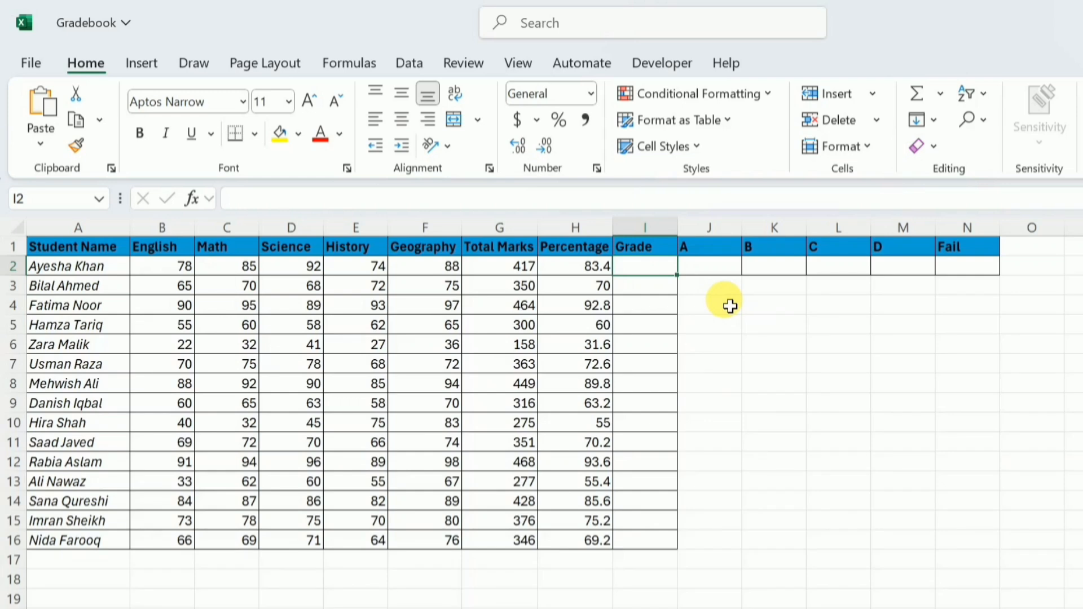
Start an IFS formula in Grade cell I2 with the first condition H2>=80 returning "A"
type("=if")
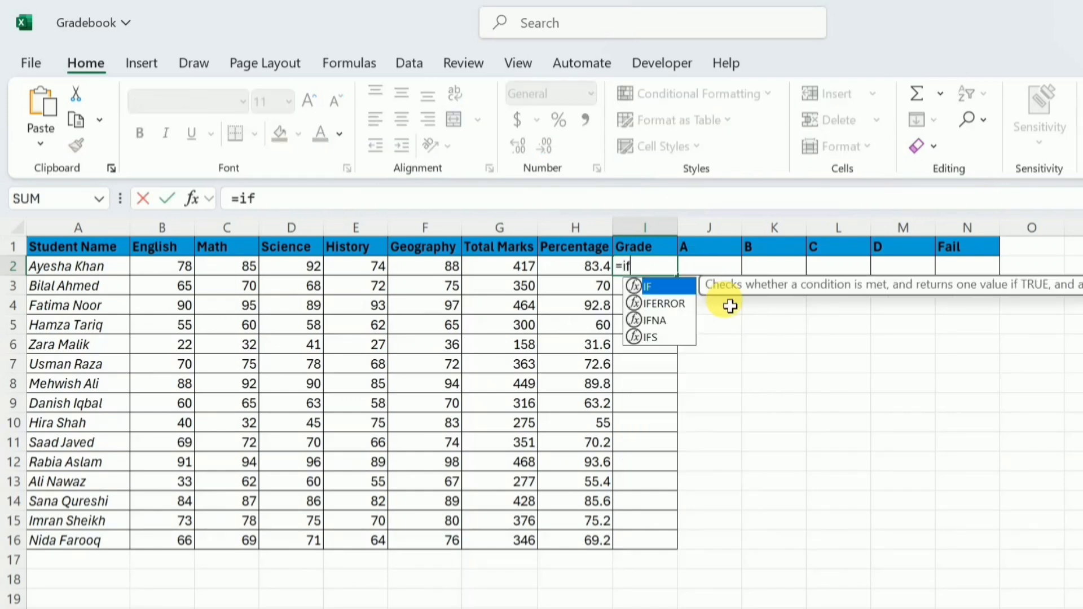
type("s")
key("Tab")
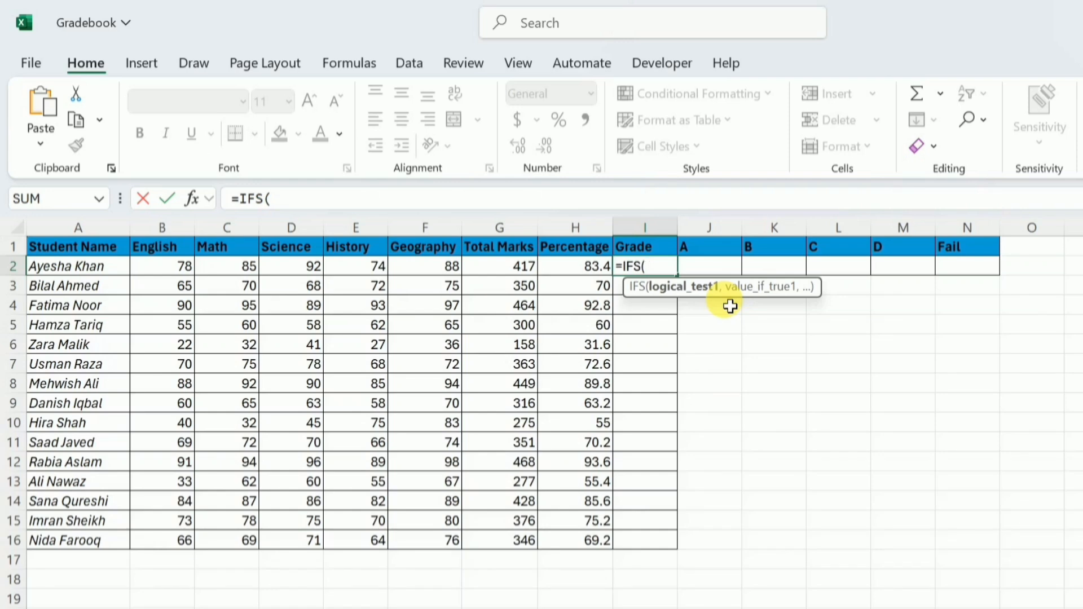
left_click(574, 268)
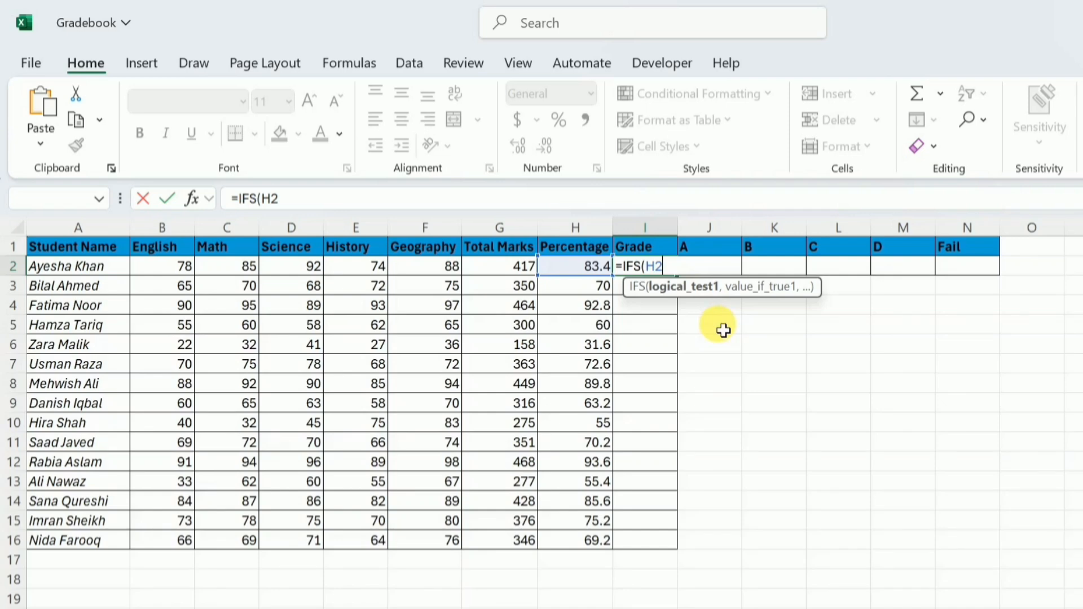
type(">=80,\"")
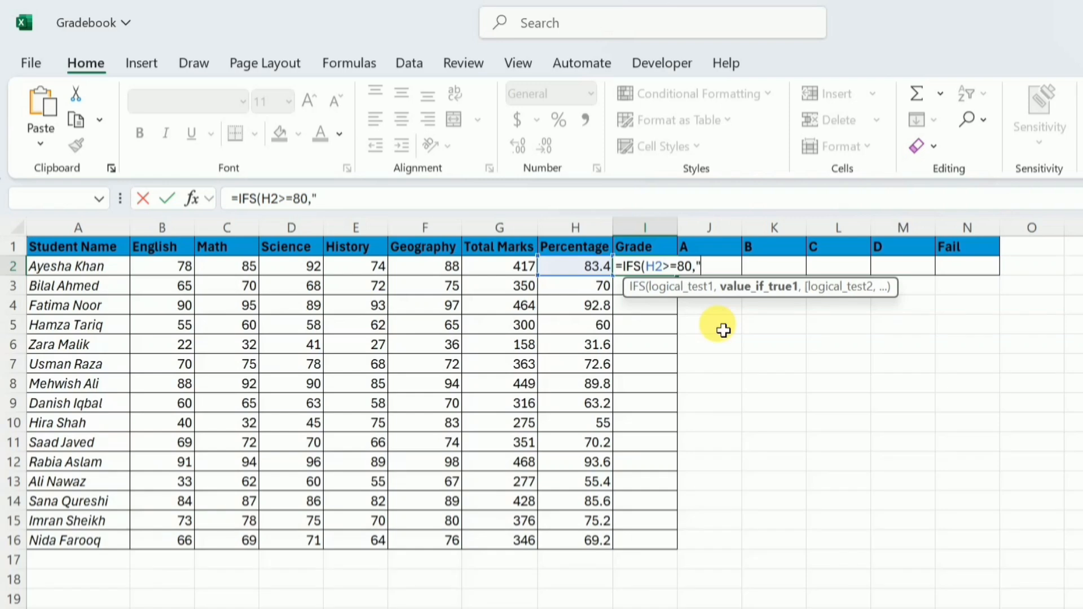
type("A\",")
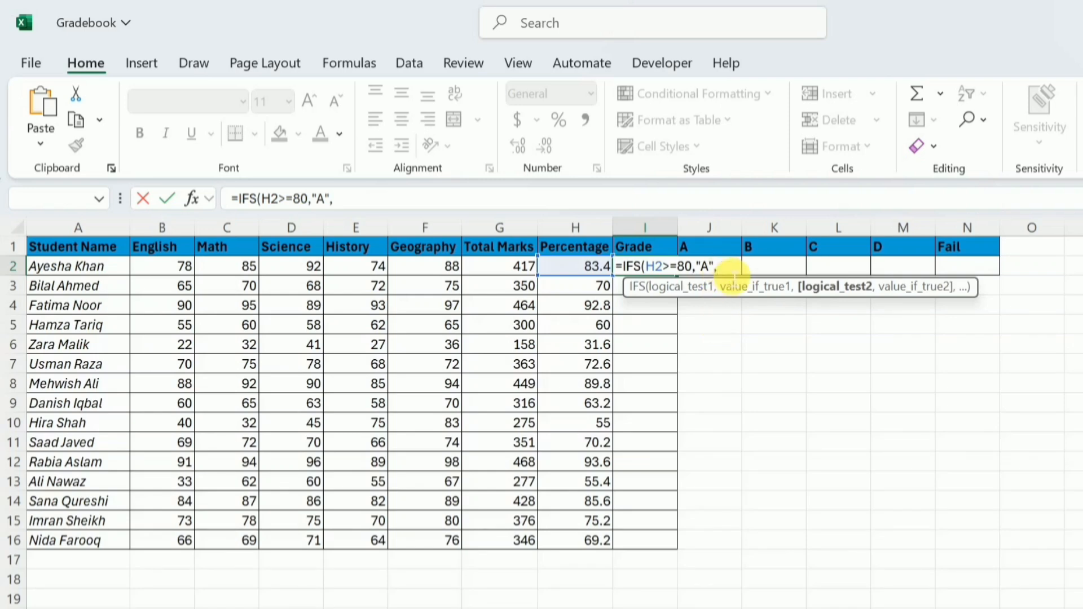
Duplicate the first IFS condition within the formula and change the copy to H2>=70 returning "B"
left_click_drag(717, 266, 659, 272)
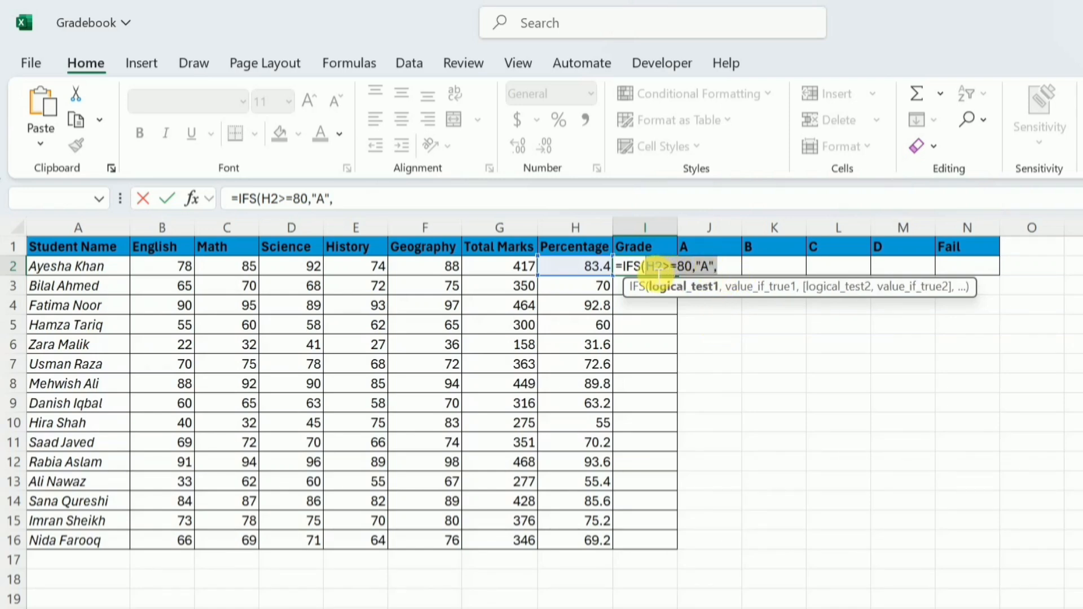
key("ctrl+c")
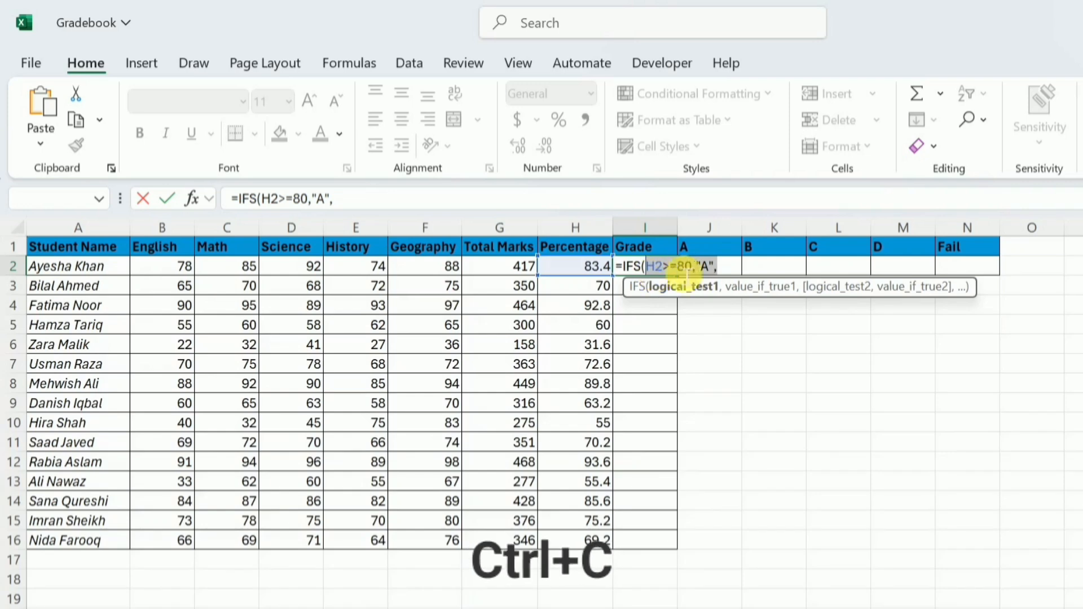
left_click(732, 275)
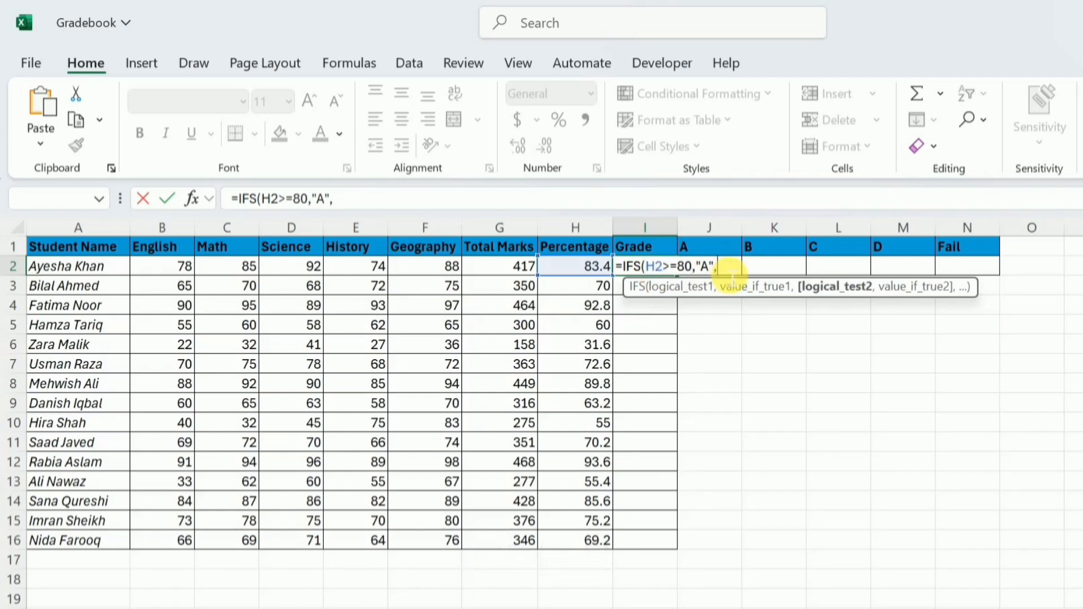
key("ctrl+v")
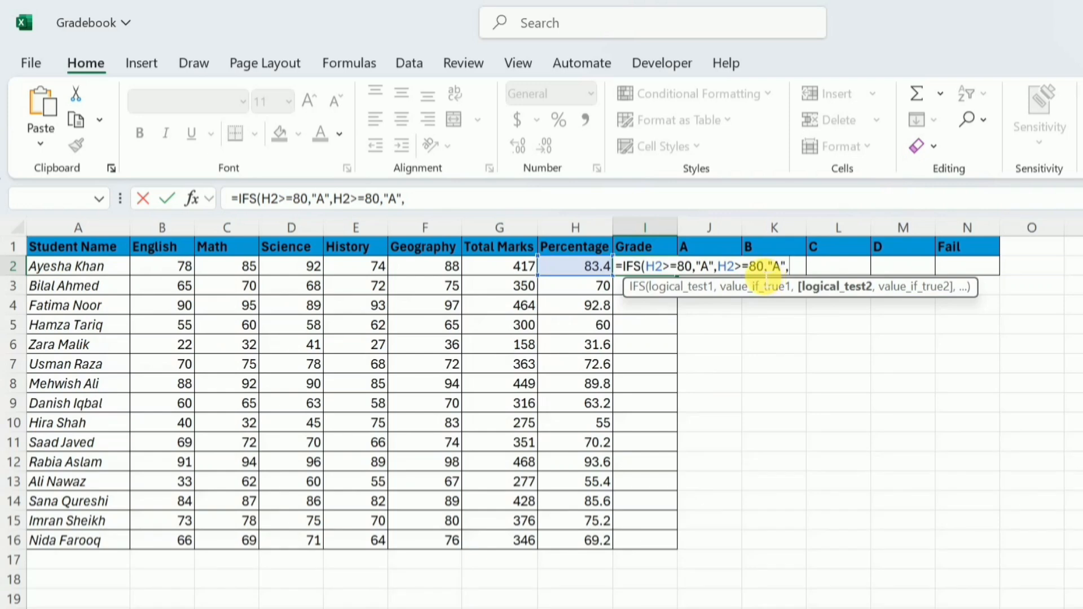
left_click(763, 271)
key("BackSpace")
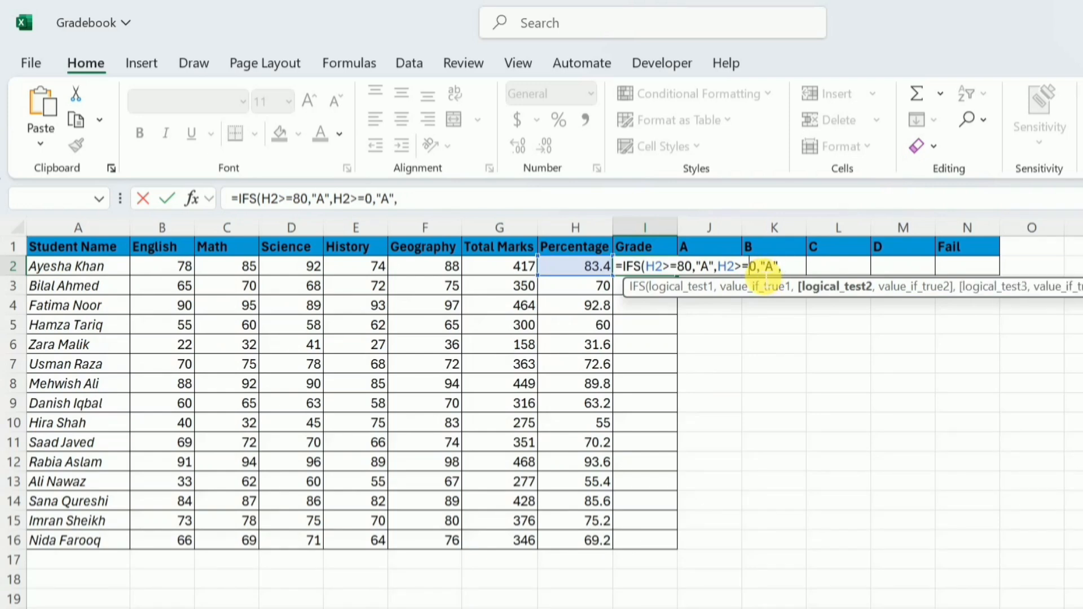
type("7")
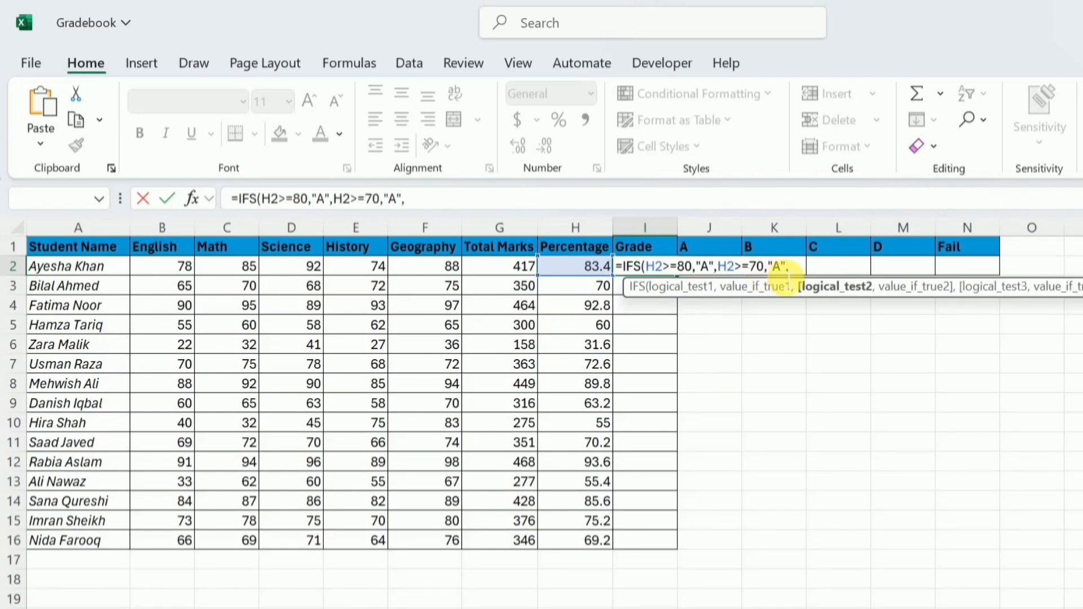
key("Left")
key("Left")
key("BackSpace")
type("B")
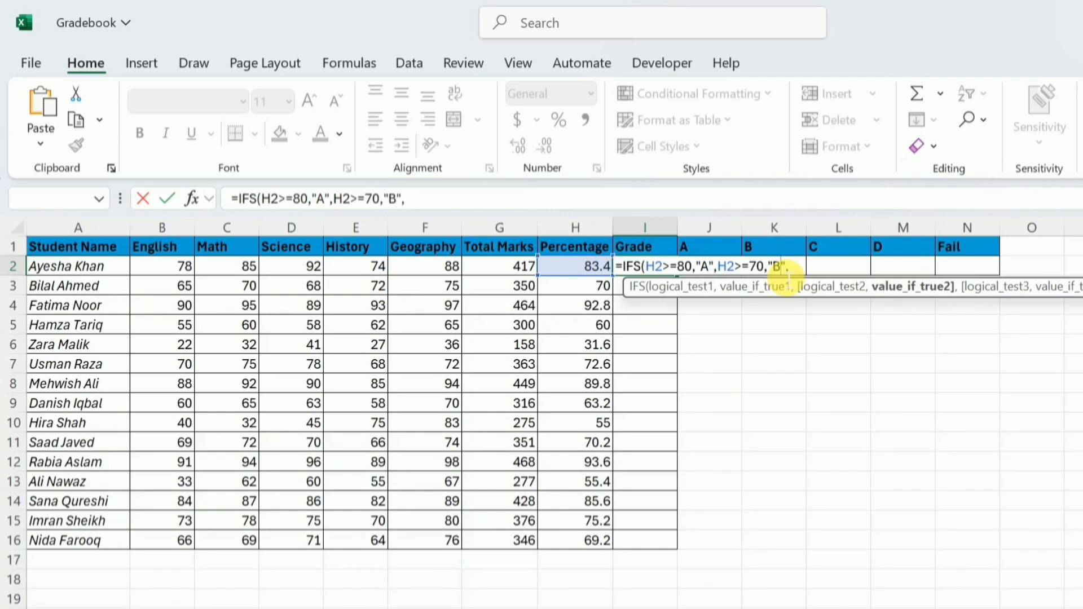
key("Right")
key("Right")
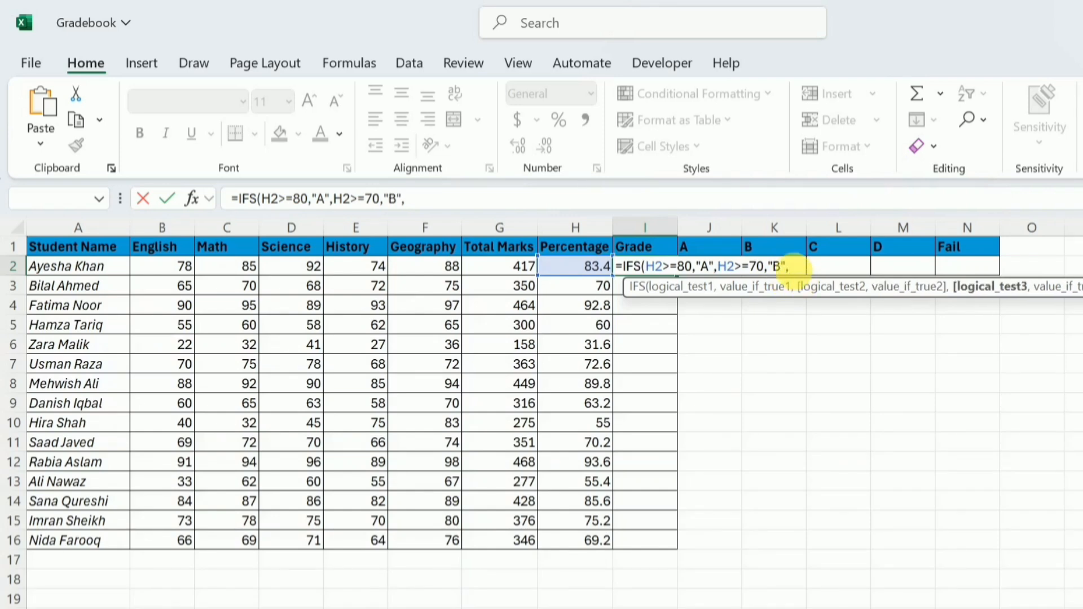
Add a third condition to the IFS formula from the copied text, changed to H2>=60 returning "C"
key("ctrl+v")
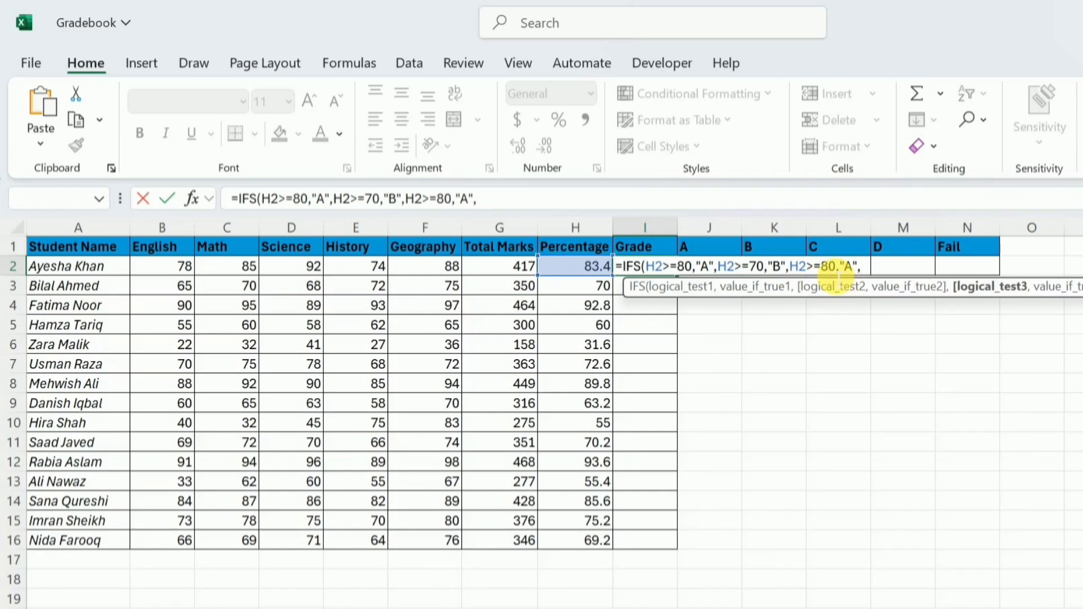
double_click(836, 273)
type("60")
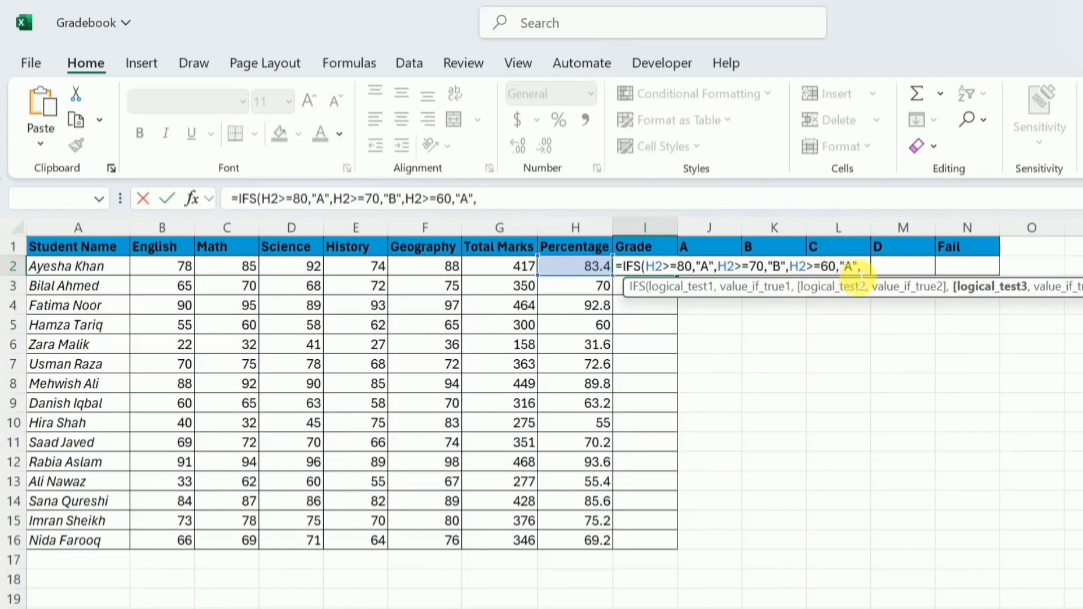
left_click(862, 277)
key("BackSpace")
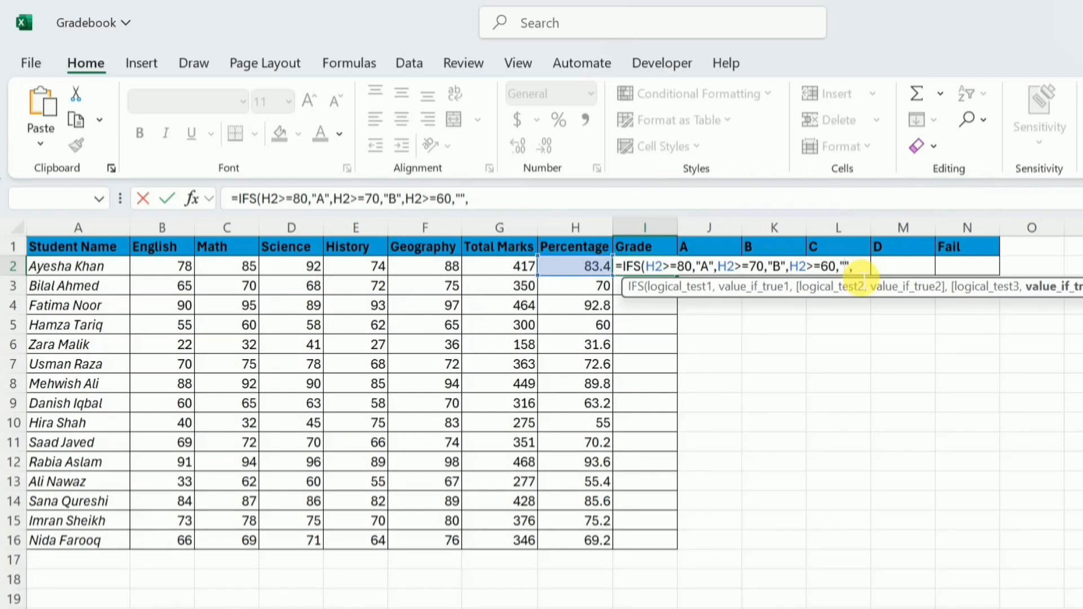
type("C")
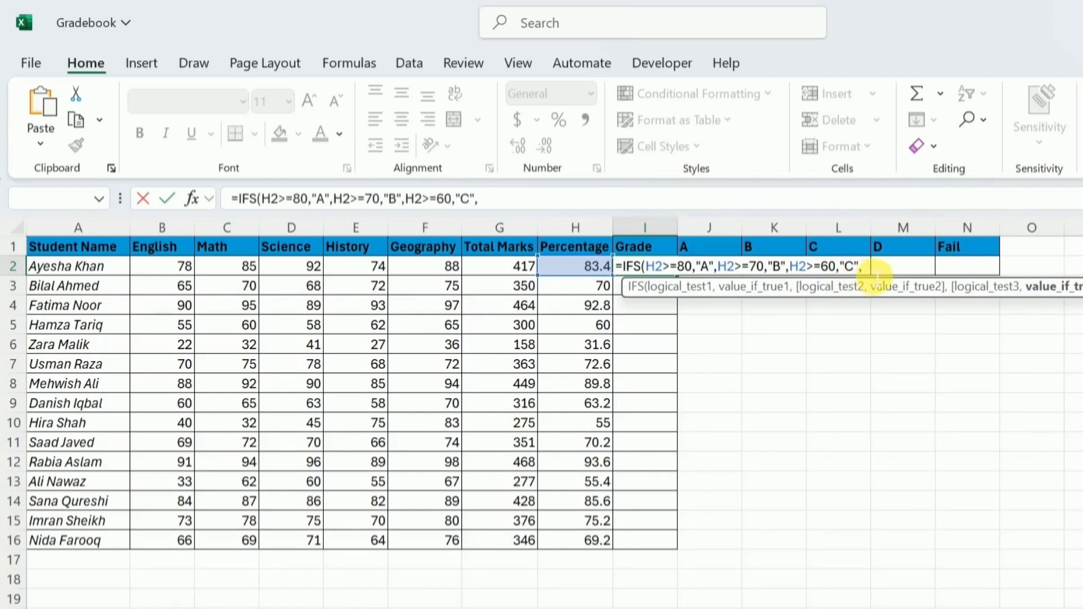
Add a fourth condition to the IFS formula from the copied text, changed to H2>=50 returning "D"
left_click(877, 277)
key("ctrl+v")
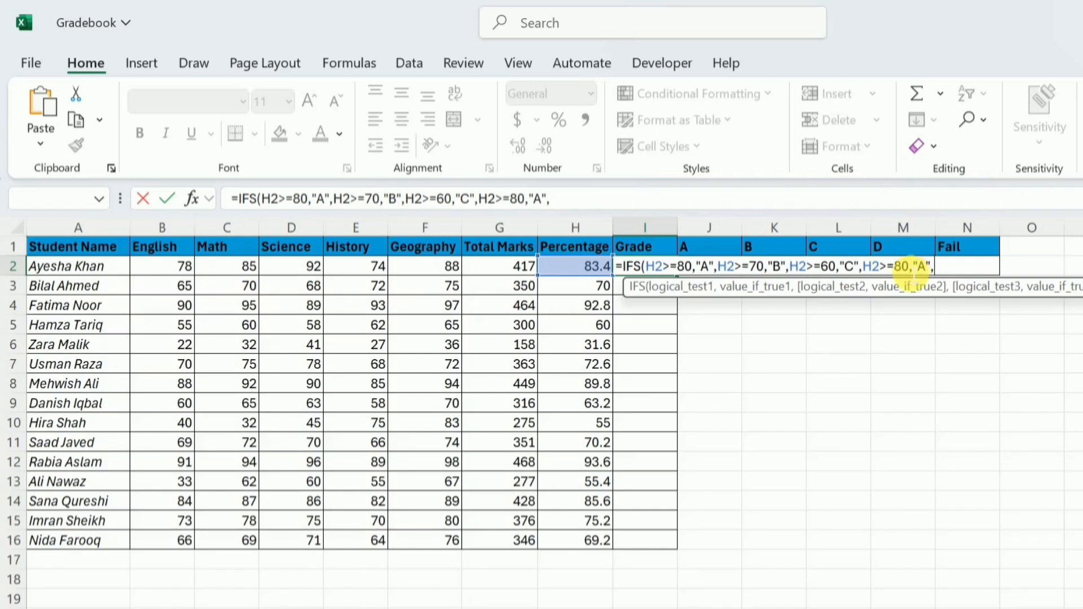
double_click(903, 267)
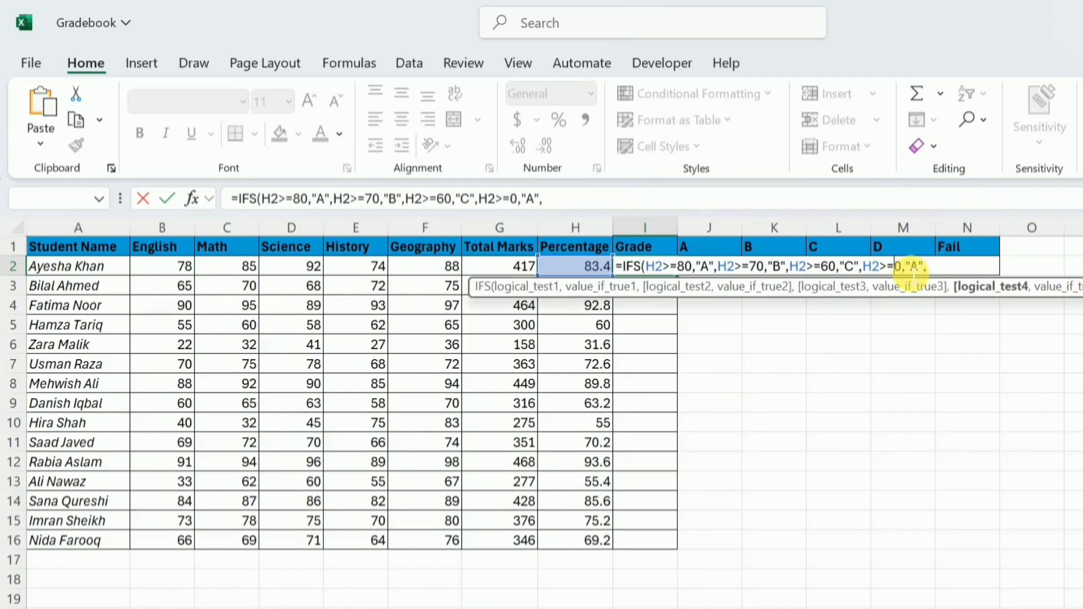
type("50")
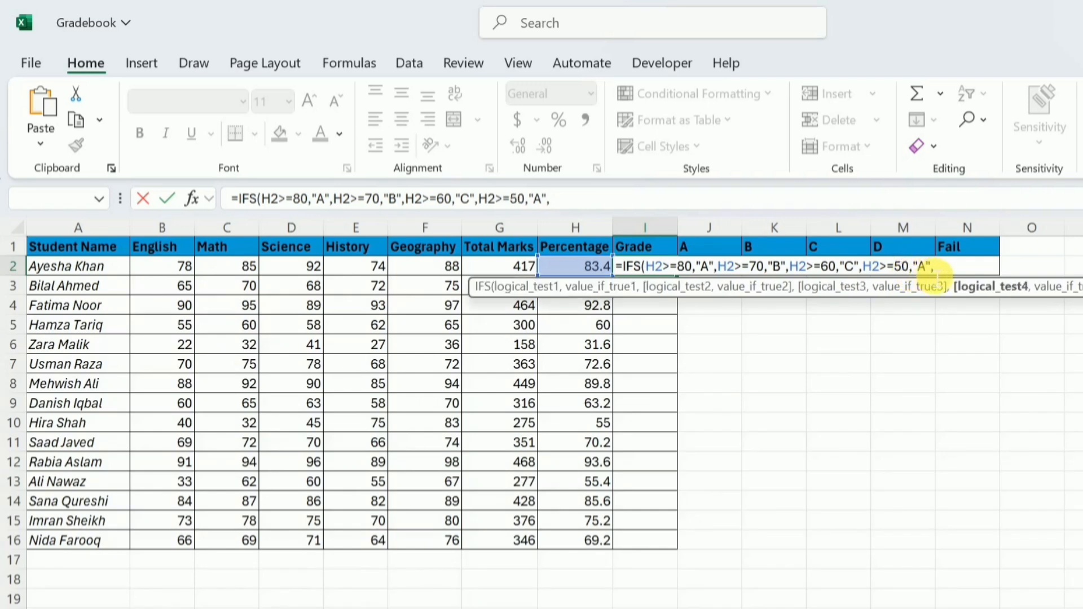
key("Left")
key("Left")
key("BackSpace")
type("D")
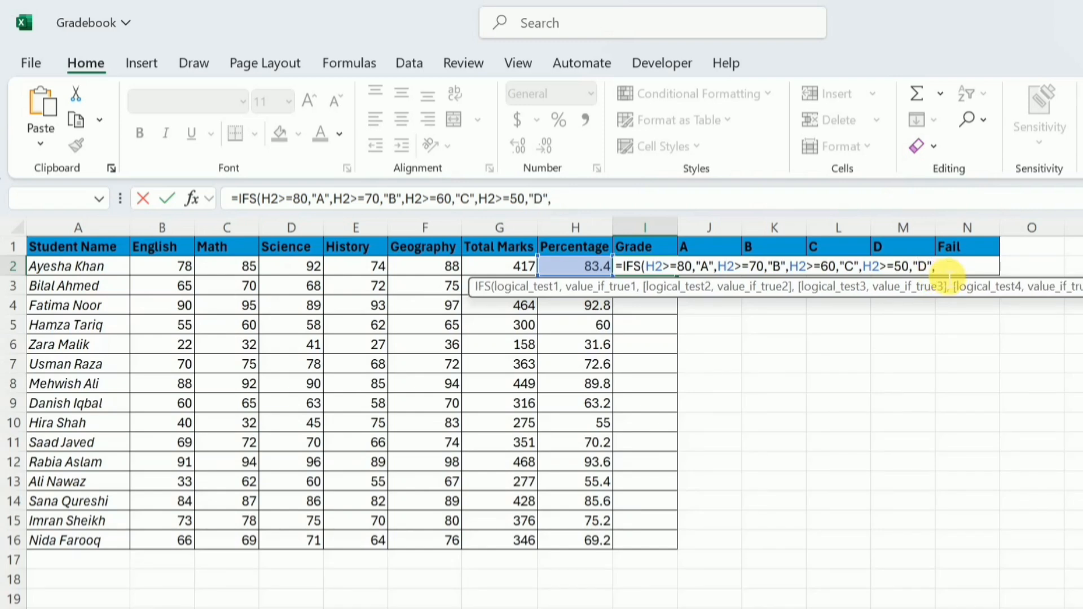
Add a fifth condition to the IFS formula from the copied text and change its test to H2<50
key("ctrl+v")
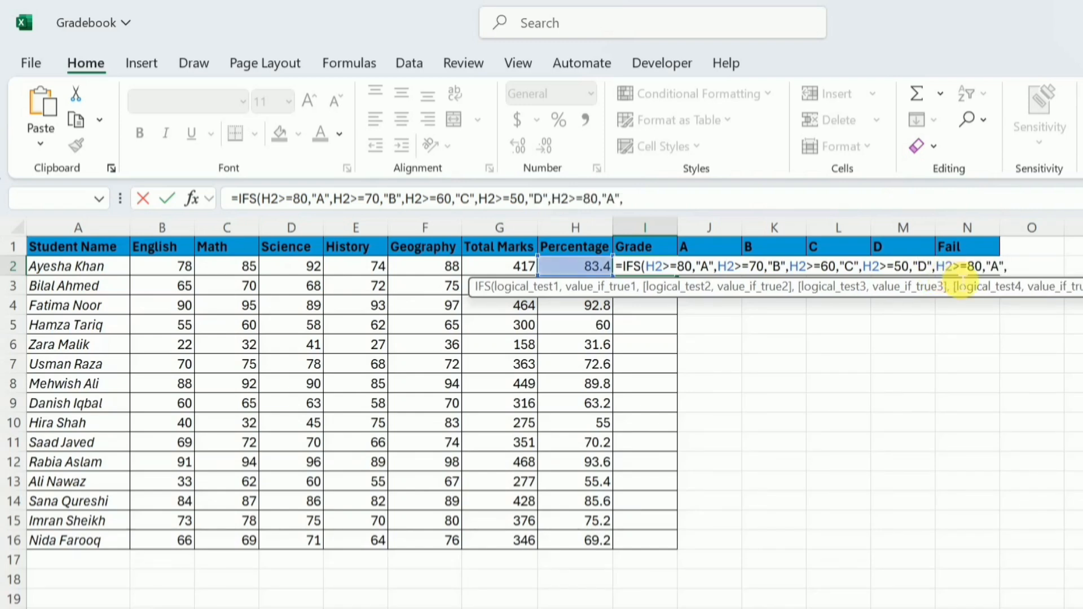
left_click(970, 272)
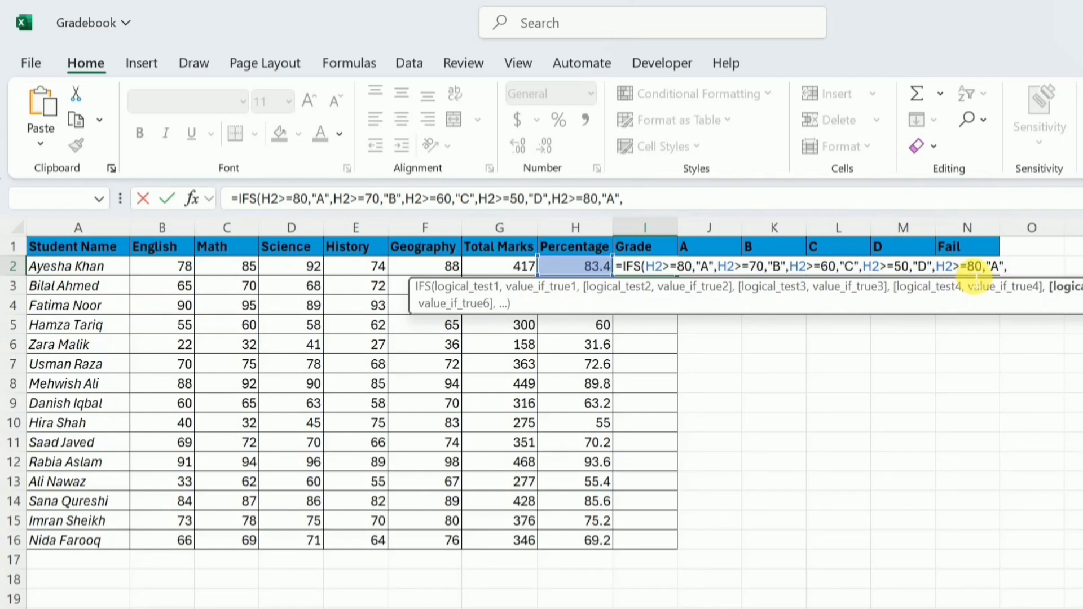
key("BackSpace")
key("BackSpace")
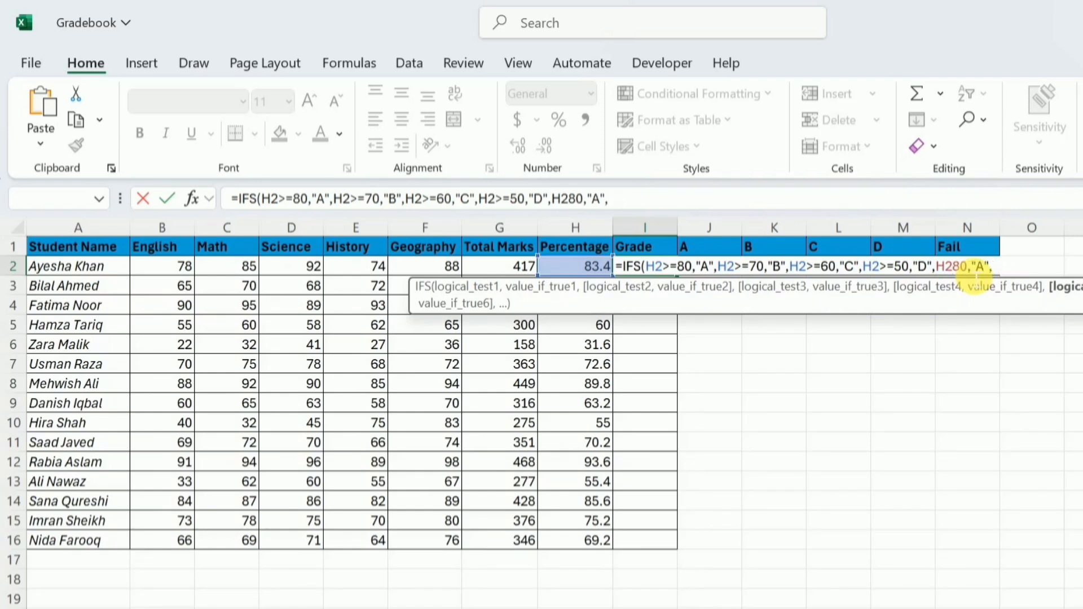
type("<")
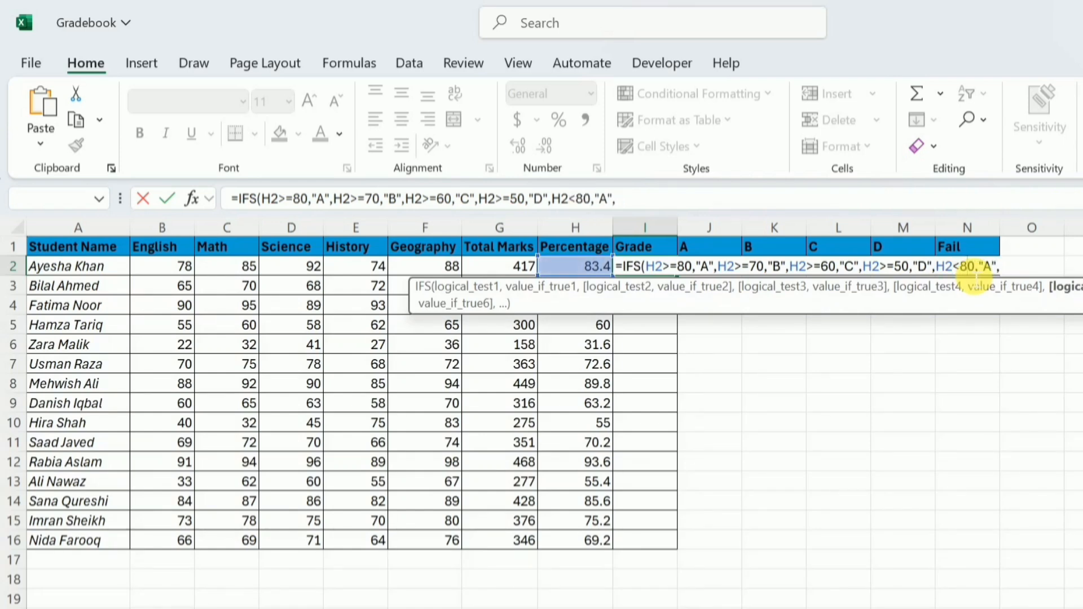
key("Delete")
type("5")
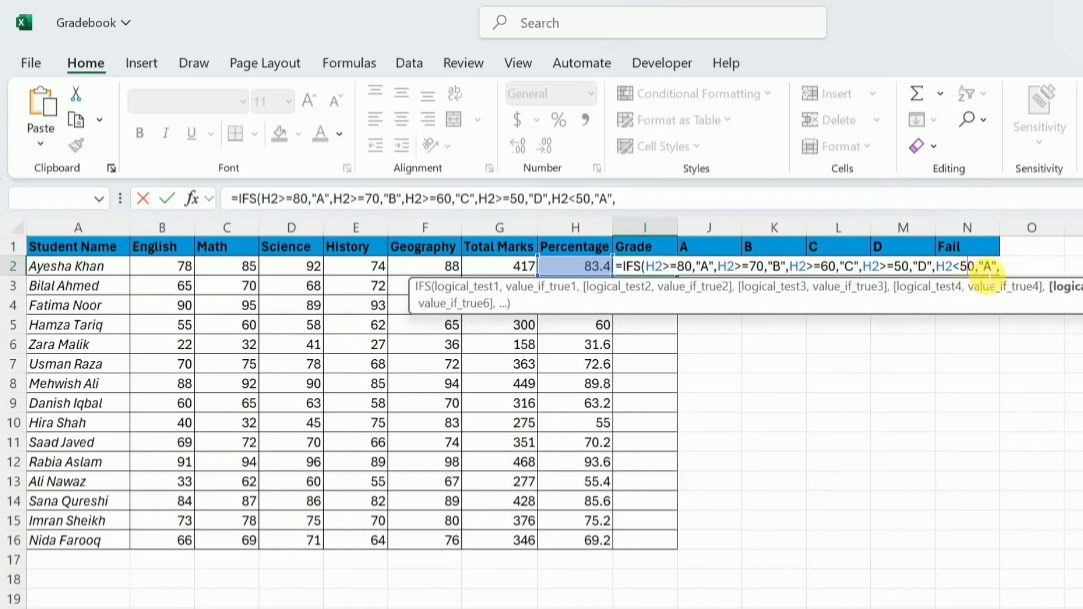
Set the result of the H2<50 condition to "Fail" and complete the IFS formula without the trailing comma
key("Right")
key("Right")
key("Right")
key("Right")
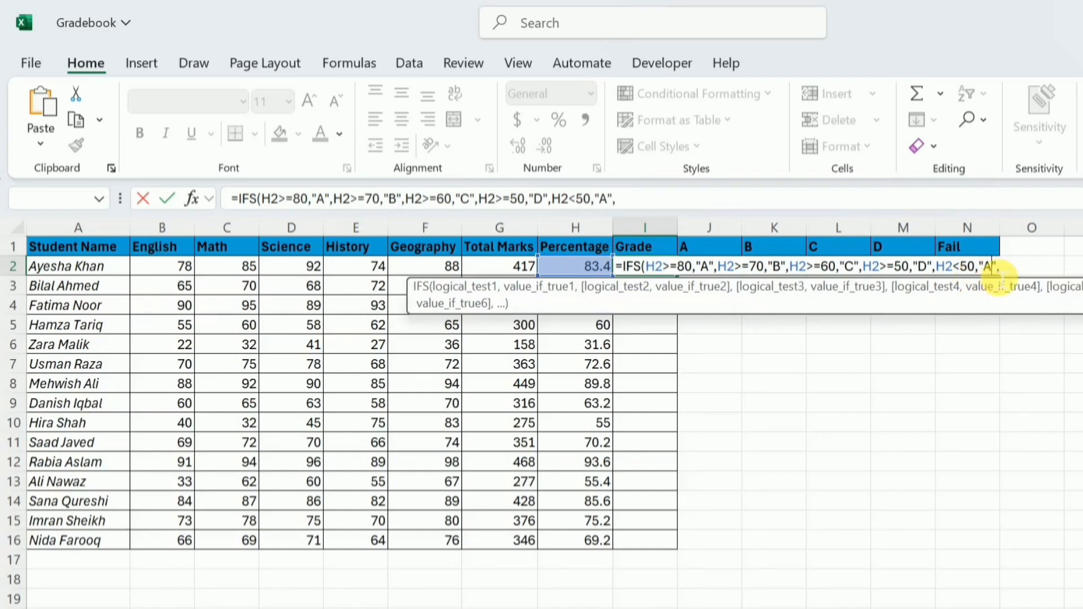
key("BackSpace")
type("Fail")
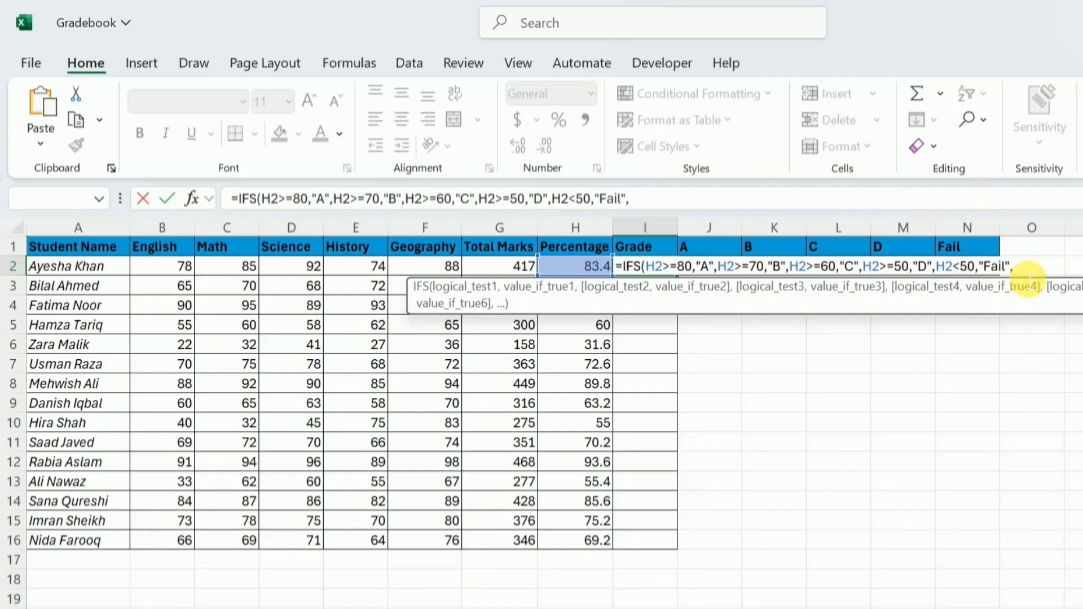
key("Right")
key("Right")
key("BackSpace")
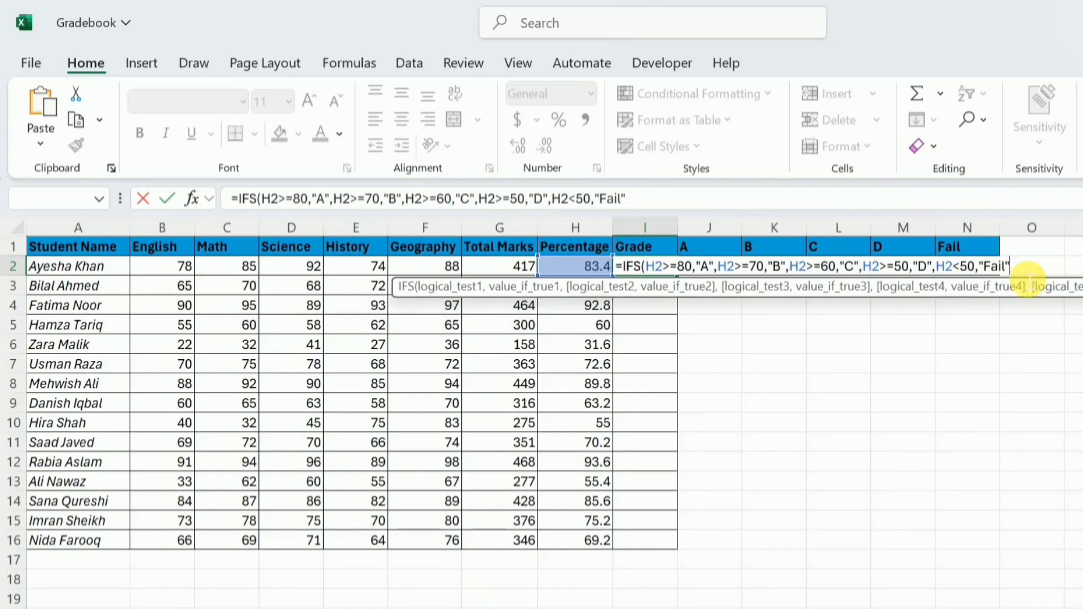
type(")")
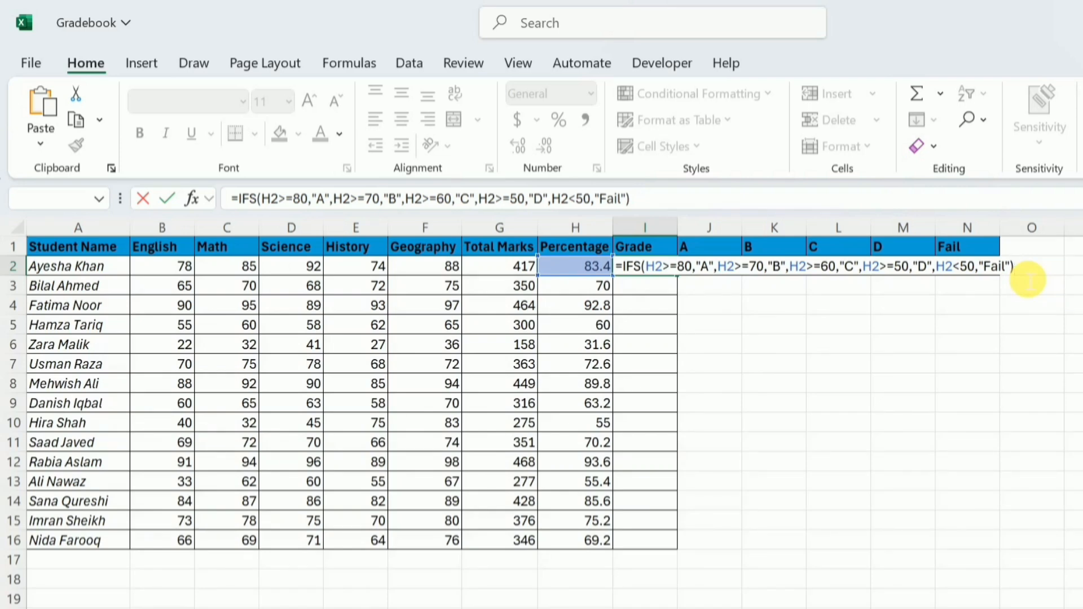
key("Return")
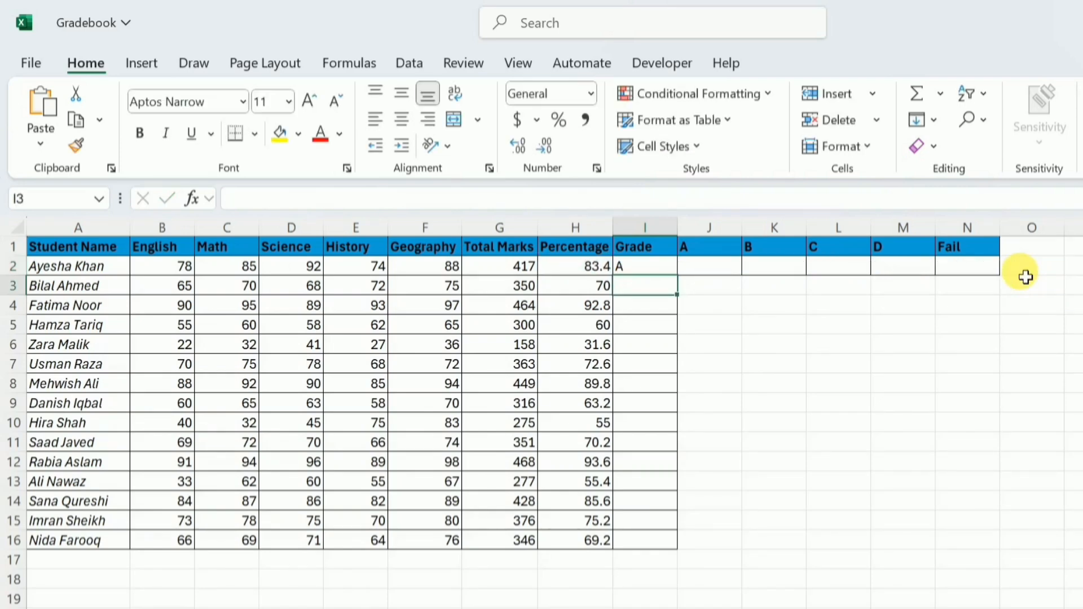
Fill the Grade formula from I2 down through I16 for all the students
left_click(670, 271)
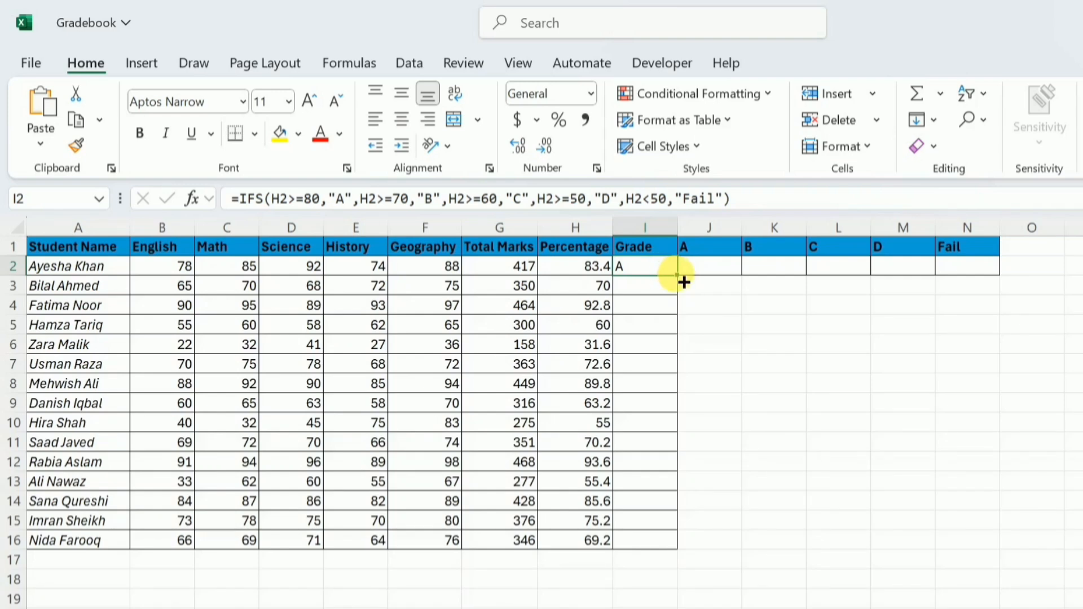
double_click(684, 282)
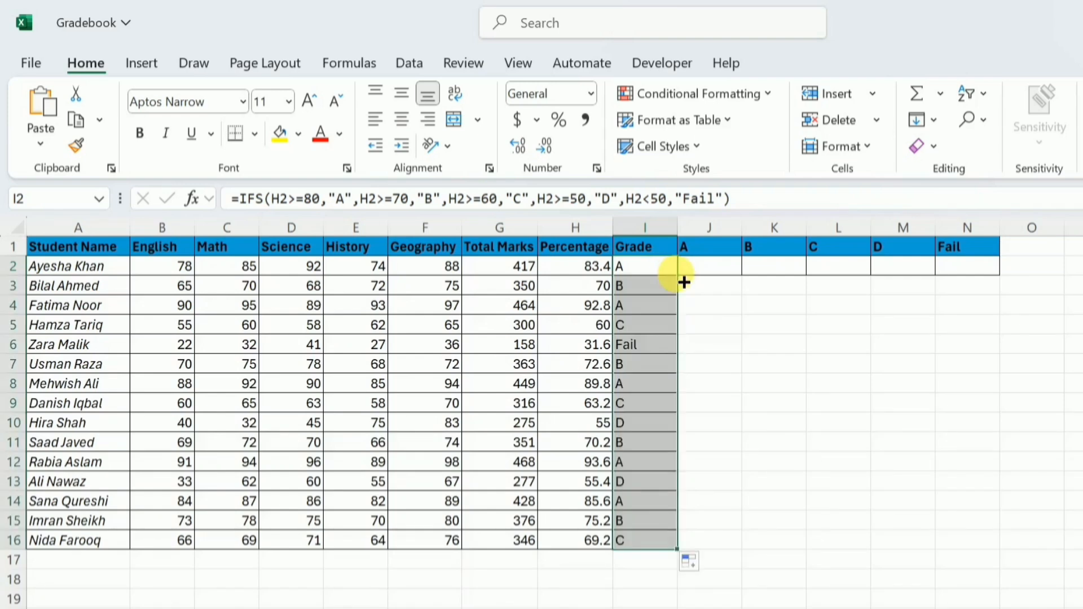
left_click(663, 271)
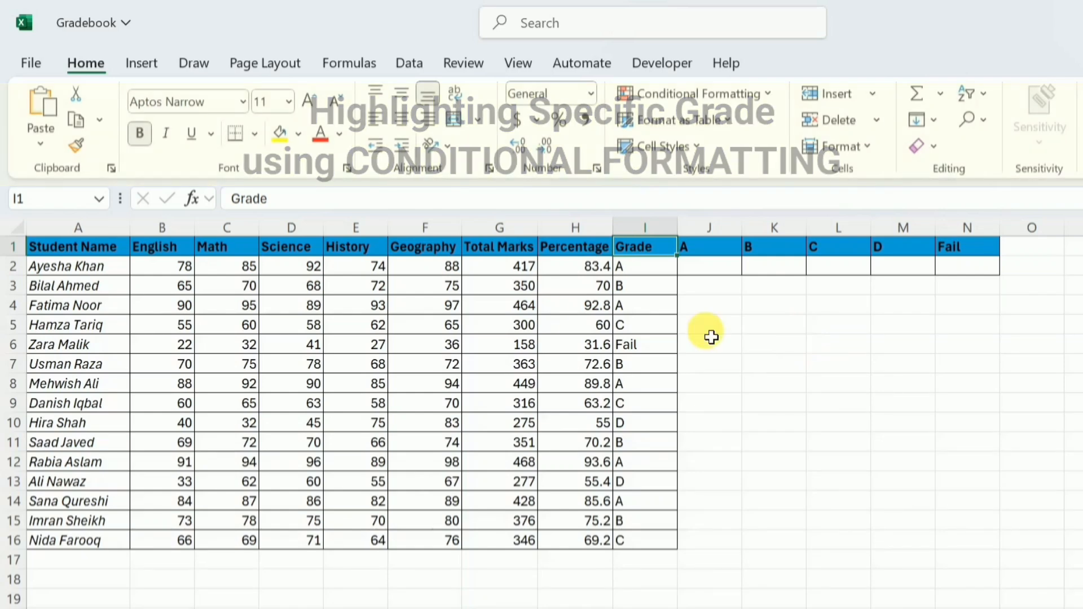
Start a new conditional formatting rule for A2:I16 that uses a formula to determine which cells to format
left_click_drag(112, 276, 649, 544)
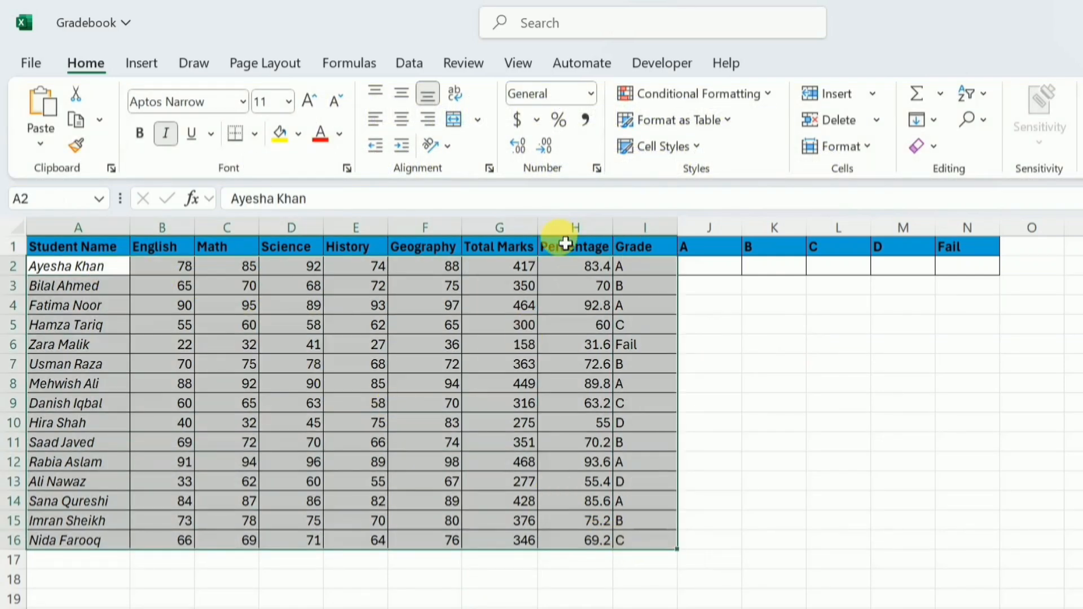
left_click(689, 102)
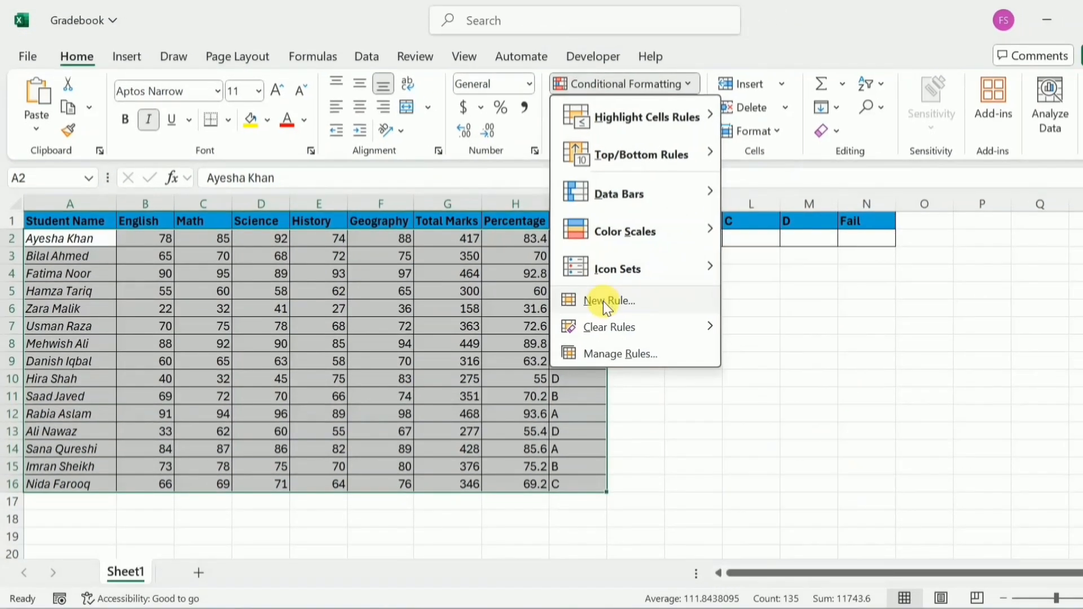
left_click(677, 336)
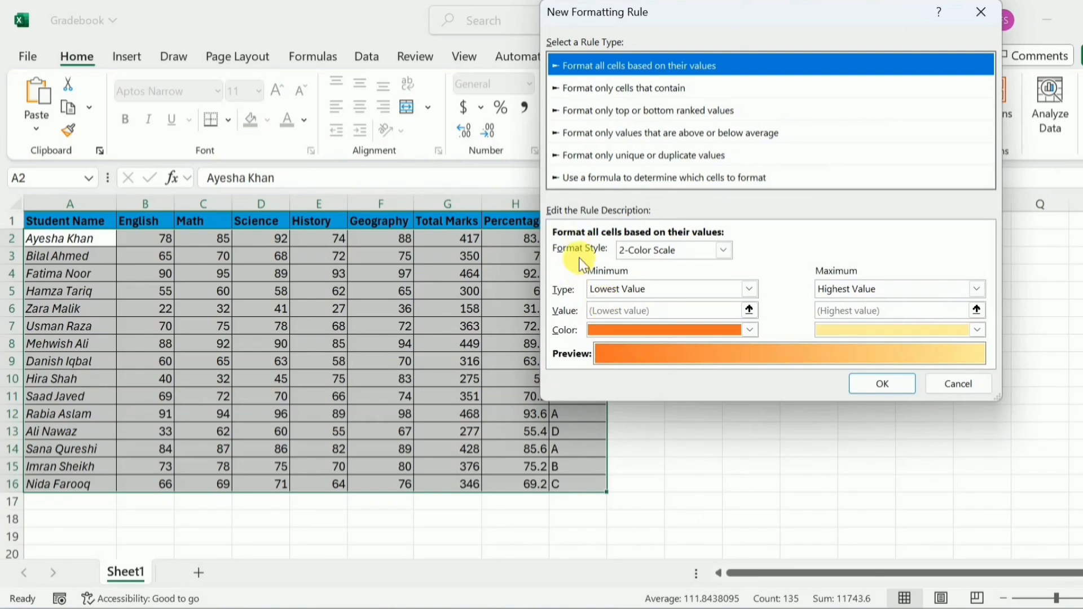
left_click(650, 177)
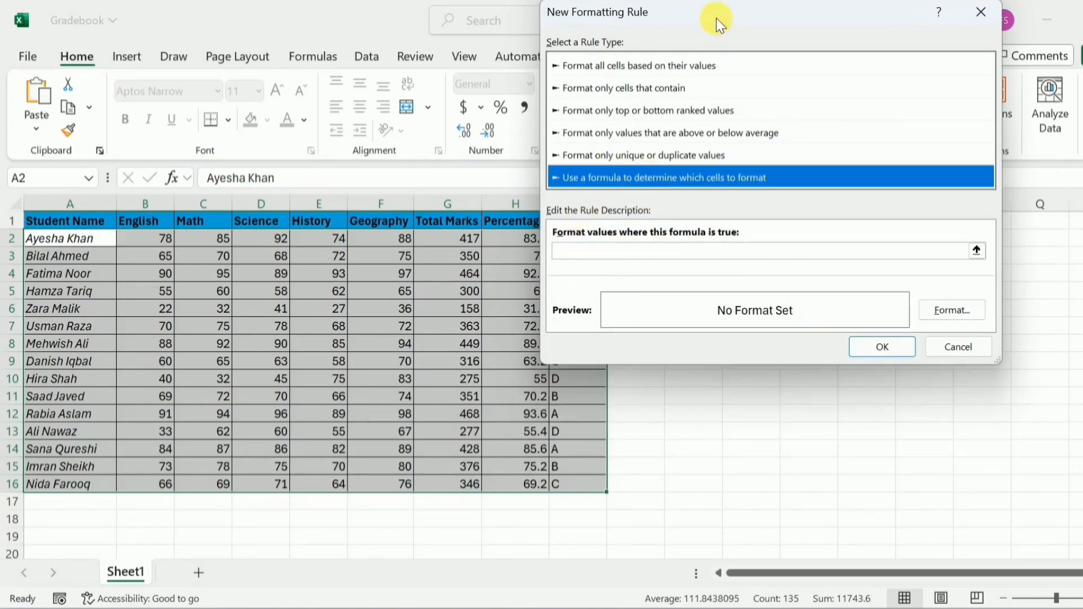
left_click_drag(716, 19, 785, 47)
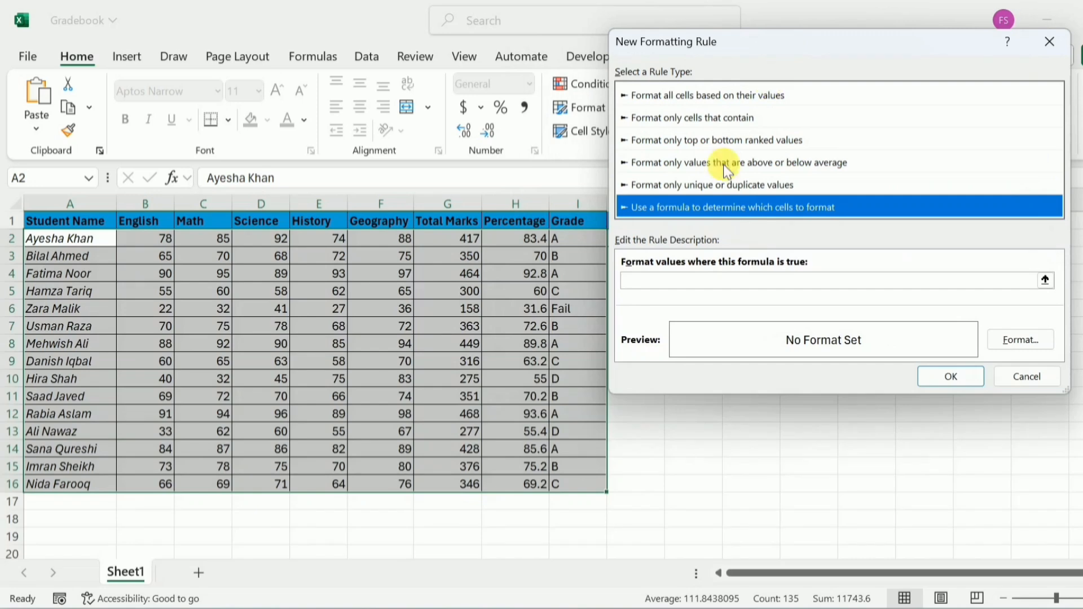
Enter the rule formula =$I2="A", with only the Grade column locked in the reference
left_click(661, 281)
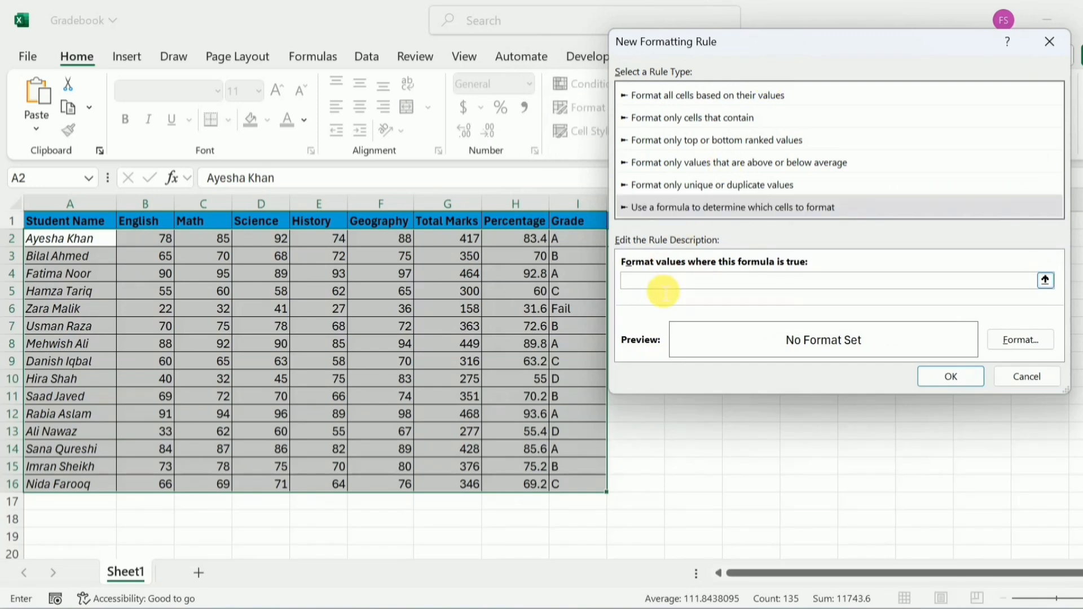
left_click(579, 246)
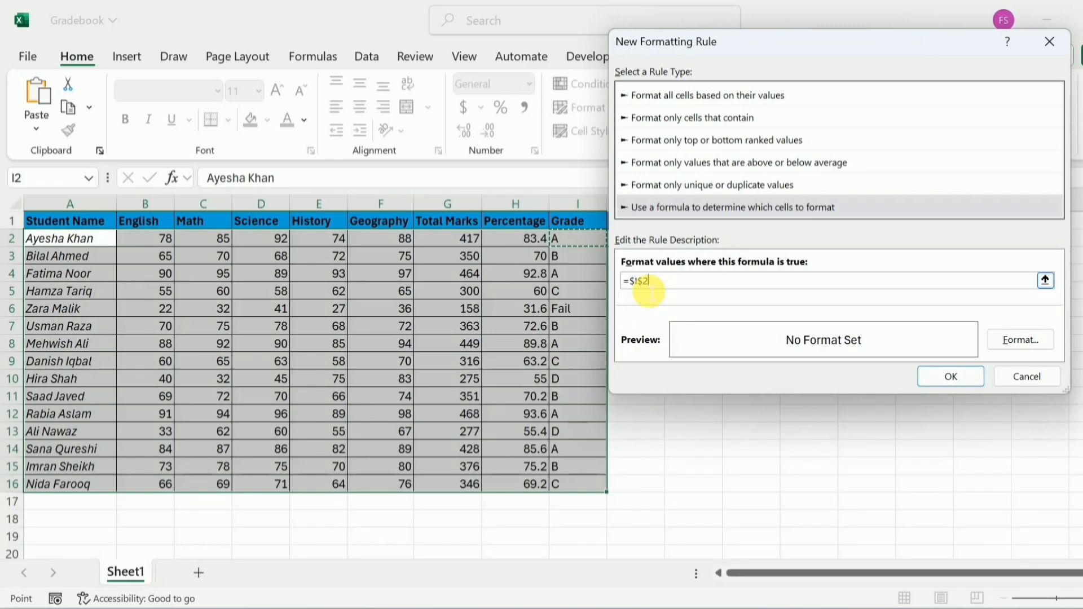
left_click(650, 290)
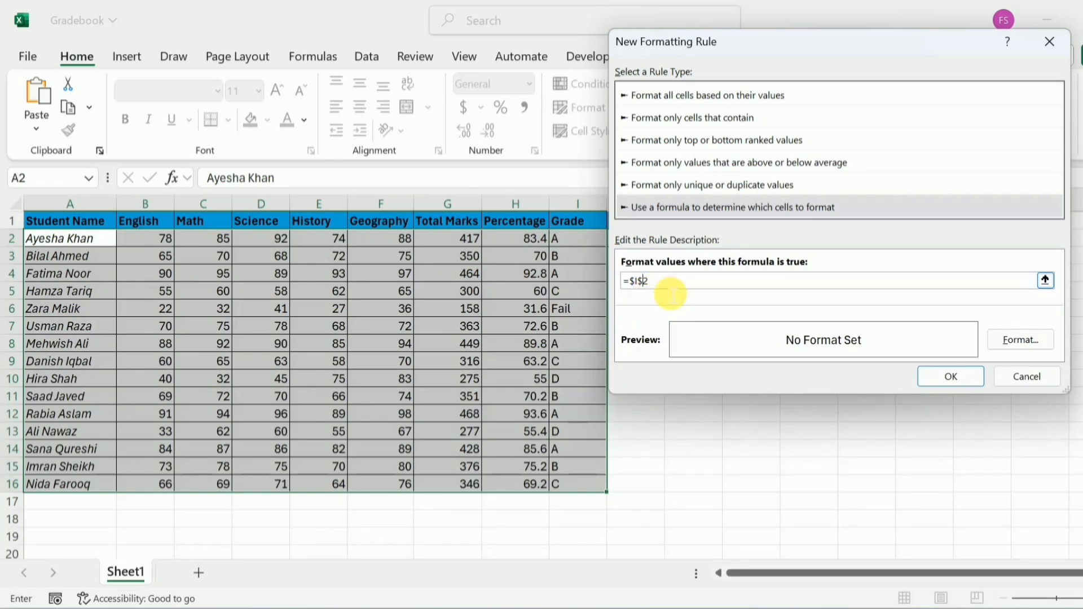
key("BackSpace")
type("=\"A\"")
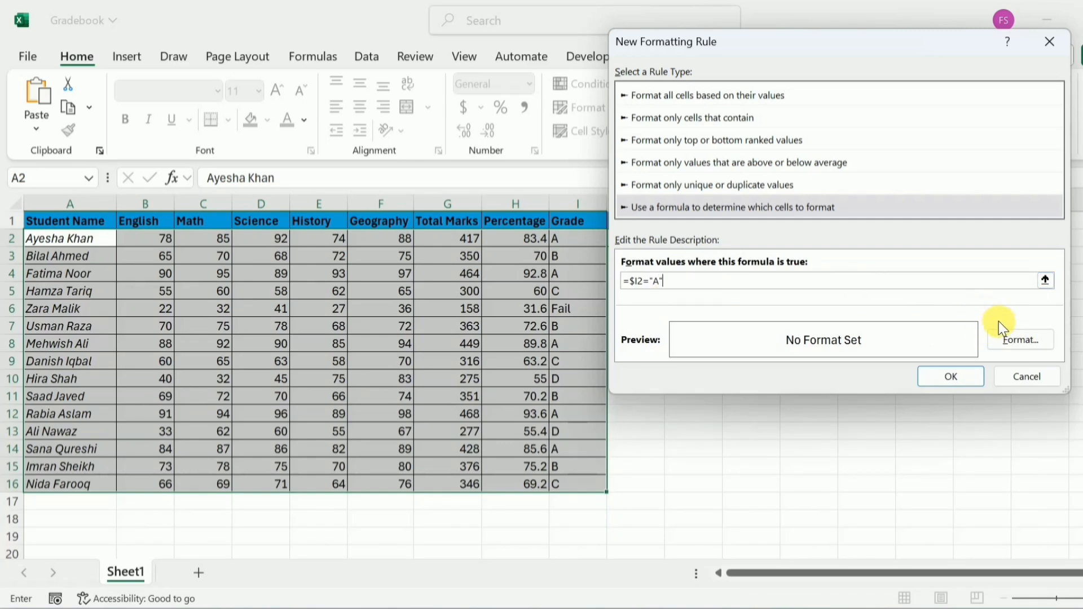
Give the rule a light blue background fill and apply it to the student rows
left_click(1011, 339)
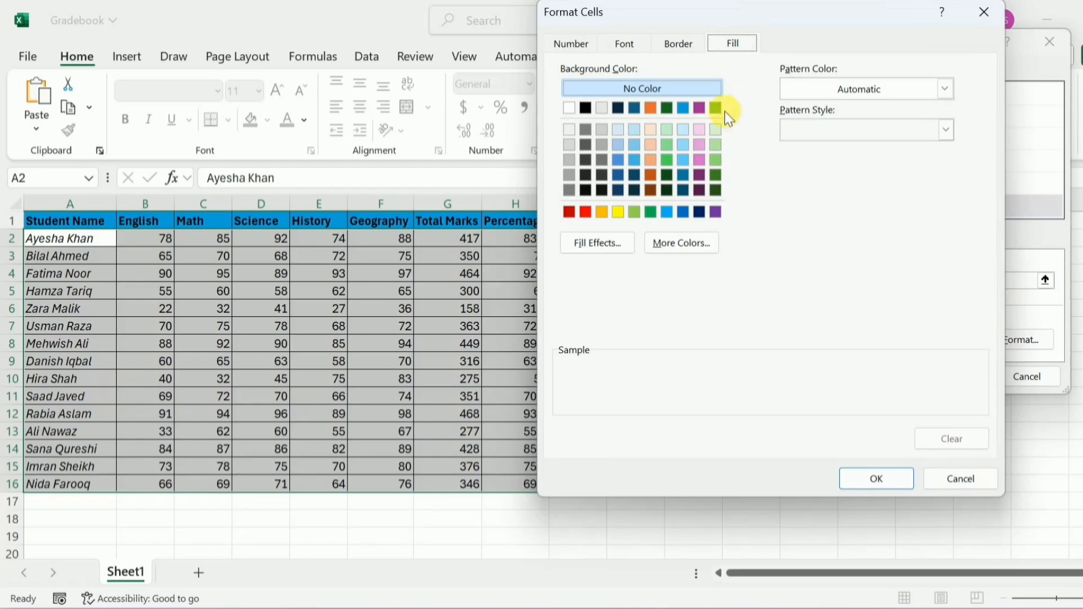
left_click(632, 134)
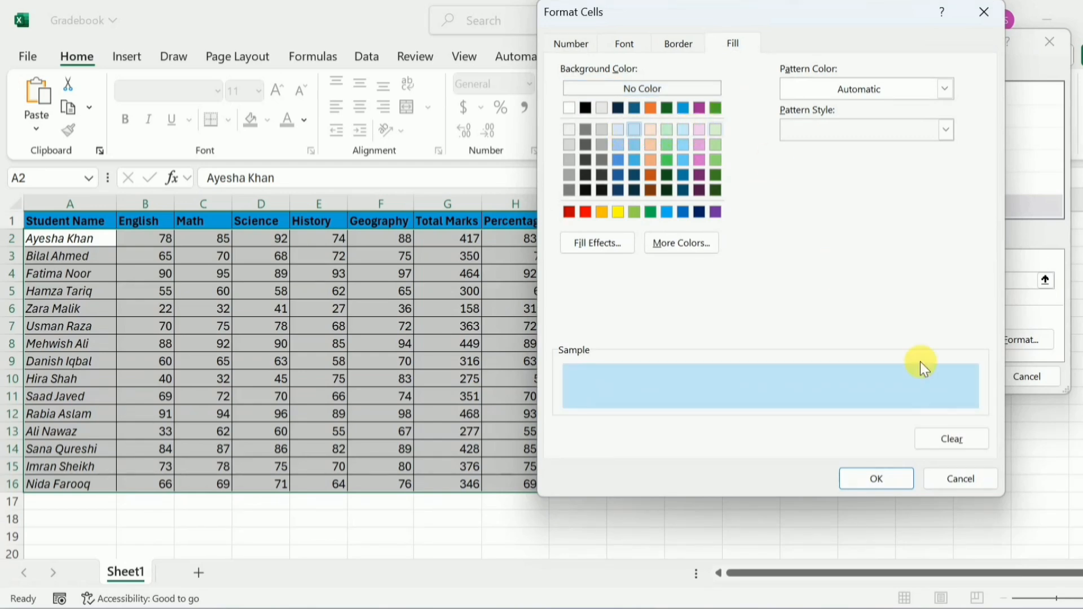
left_click(879, 477)
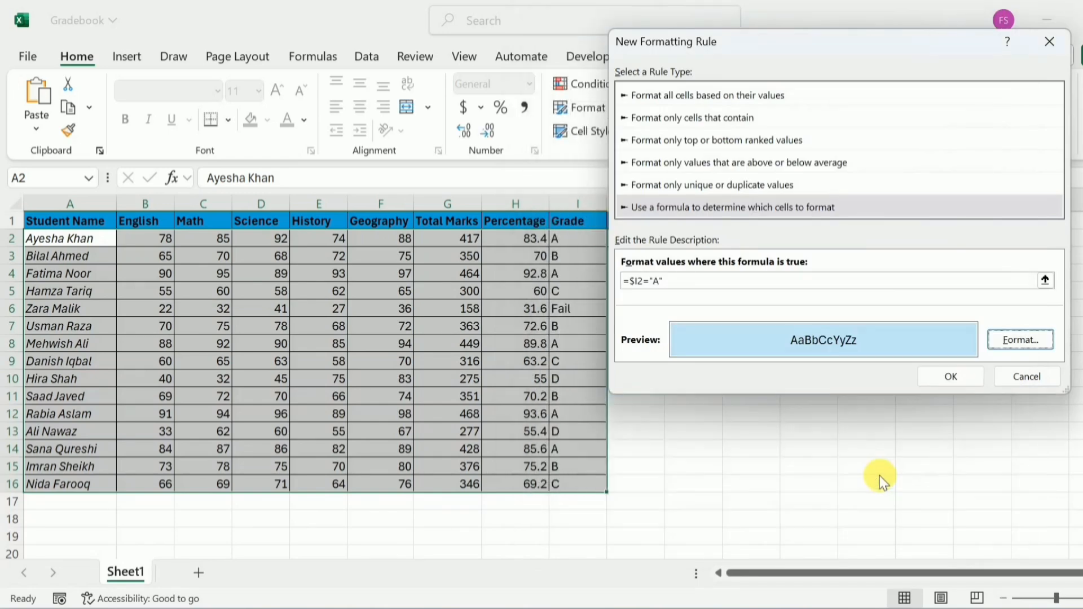
left_click(950, 375)
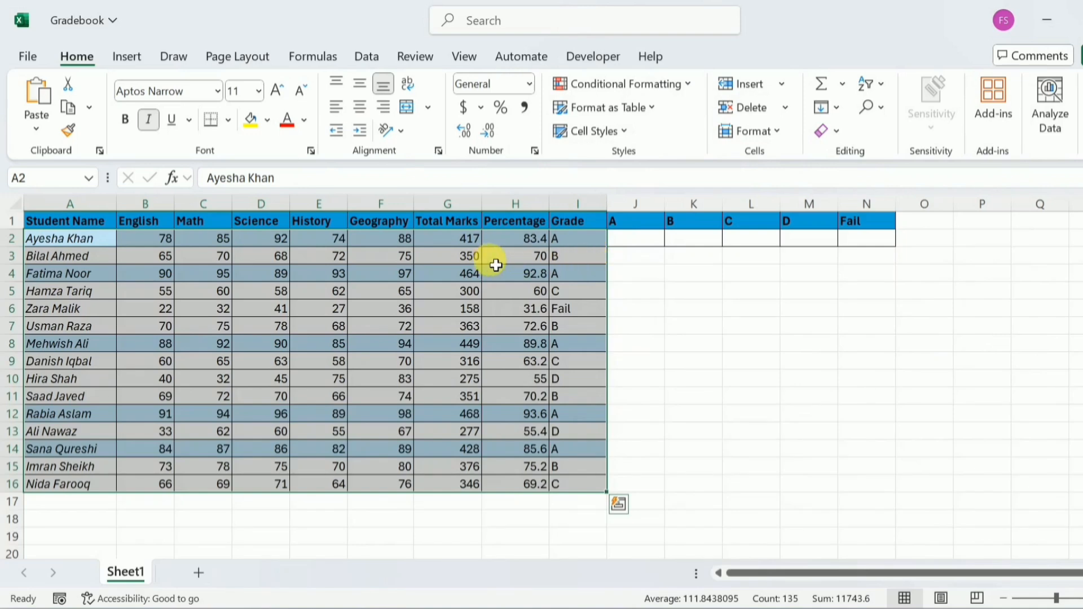
left_click(94, 256)
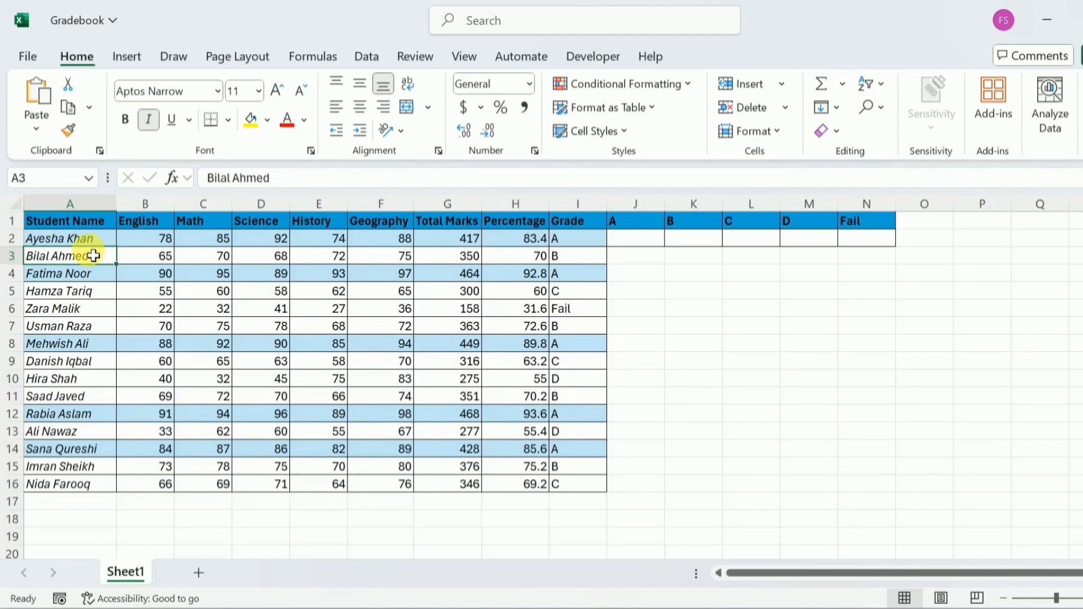
Edit the existing conditional formatting rule for A2:I16 so its formula is =$I2="B", and apply the change
left_click_drag(80, 240, 567, 484)
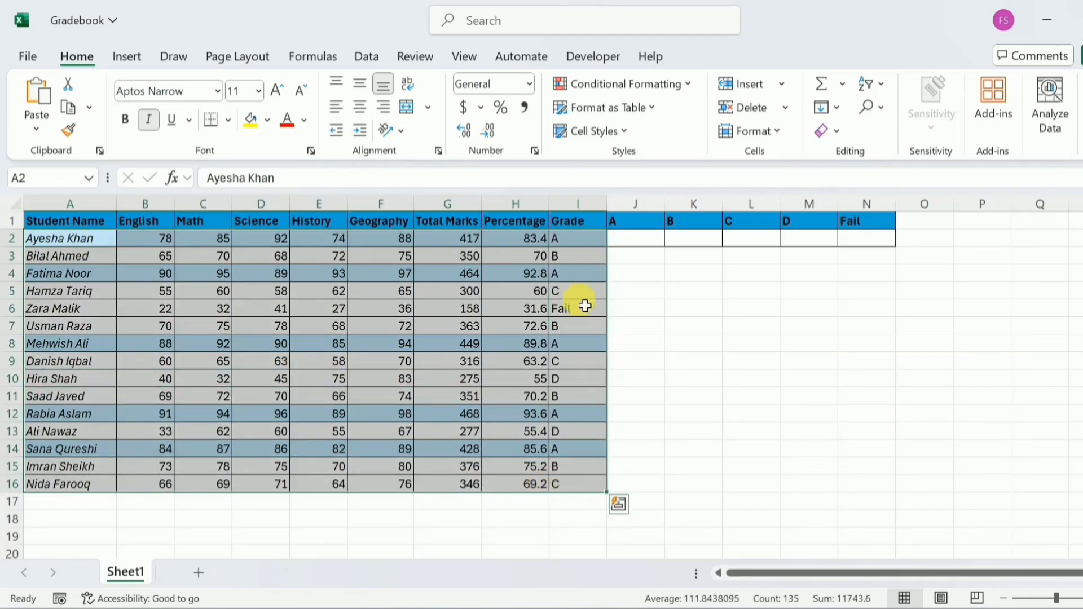
left_click(645, 82)
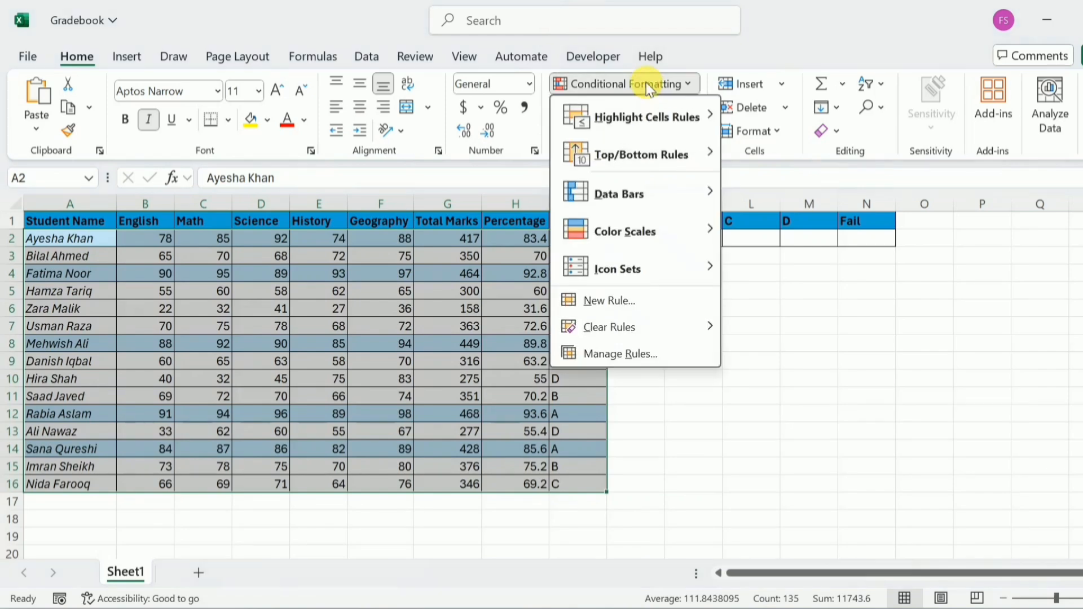
left_click(664, 353)
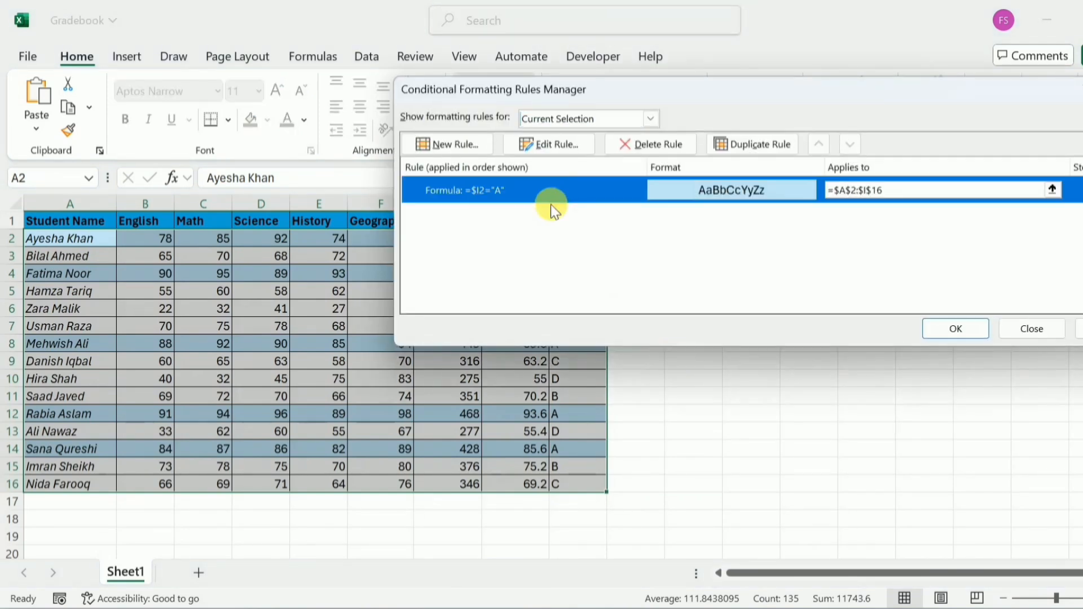
left_click(556, 148)
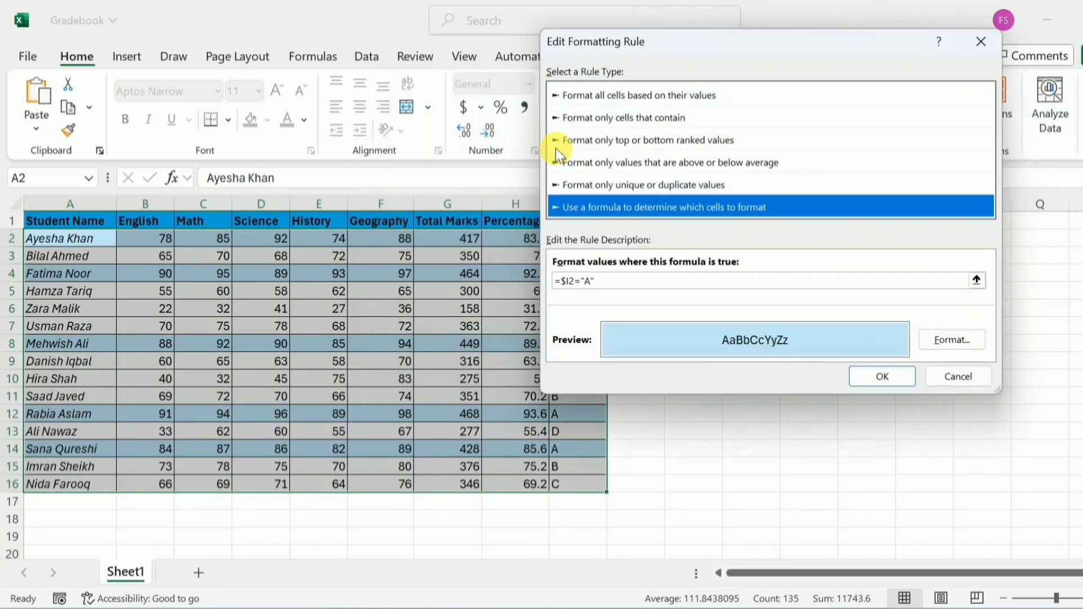
left_click(590, 281)
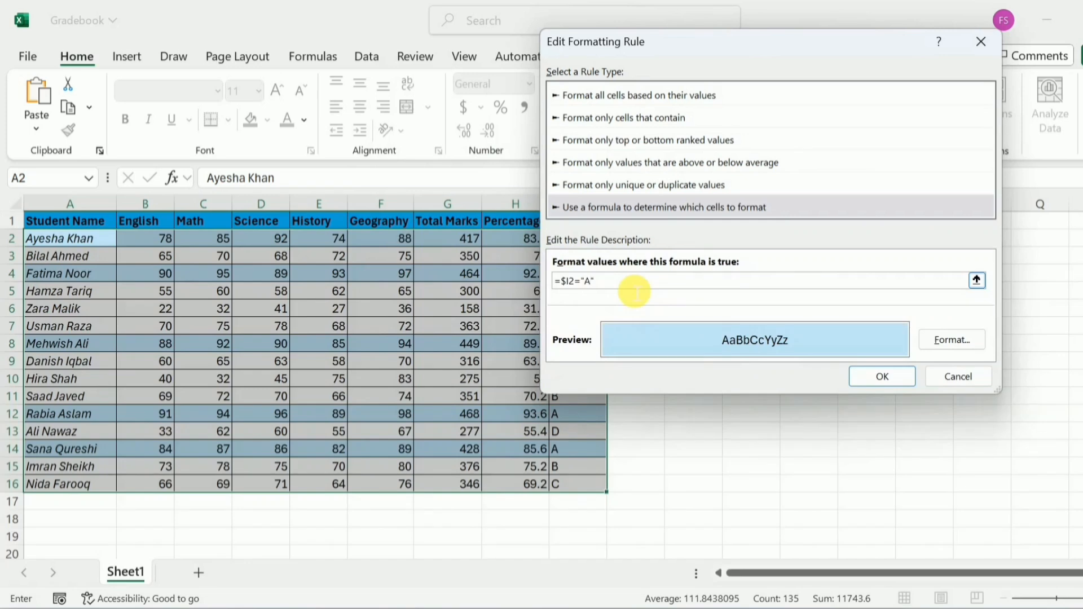
key("BackSpace")
type("B")
left_click(881, 376)
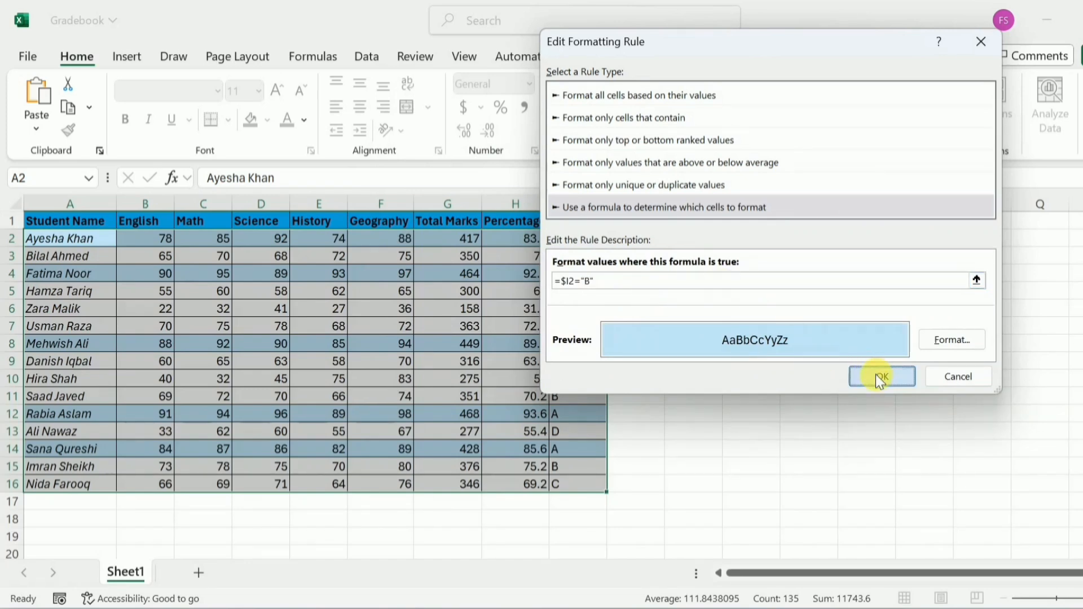
left_click(960, 330)
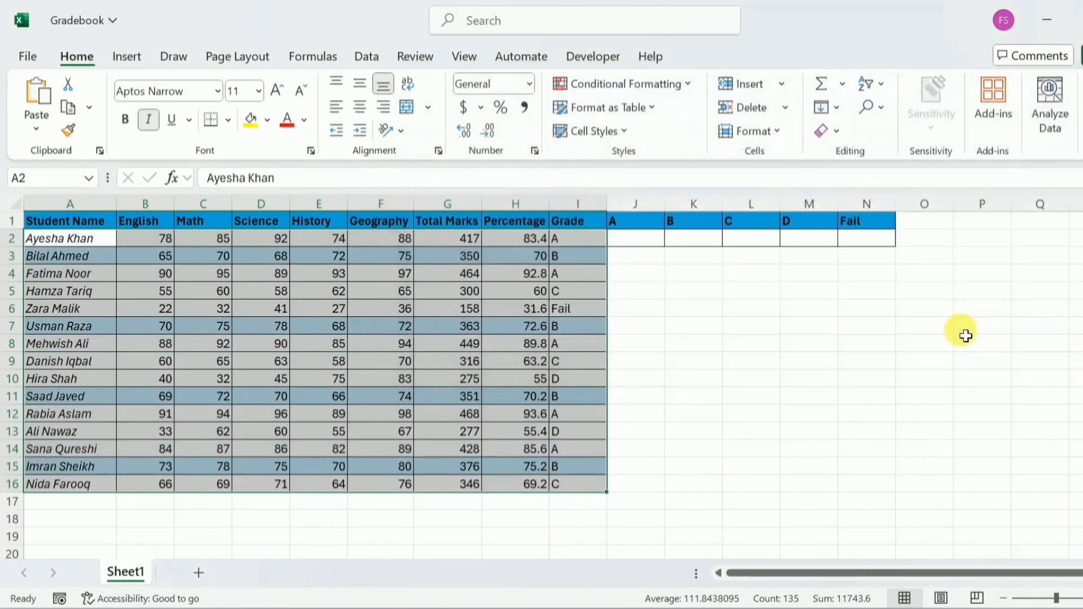
left_click(578, 278)
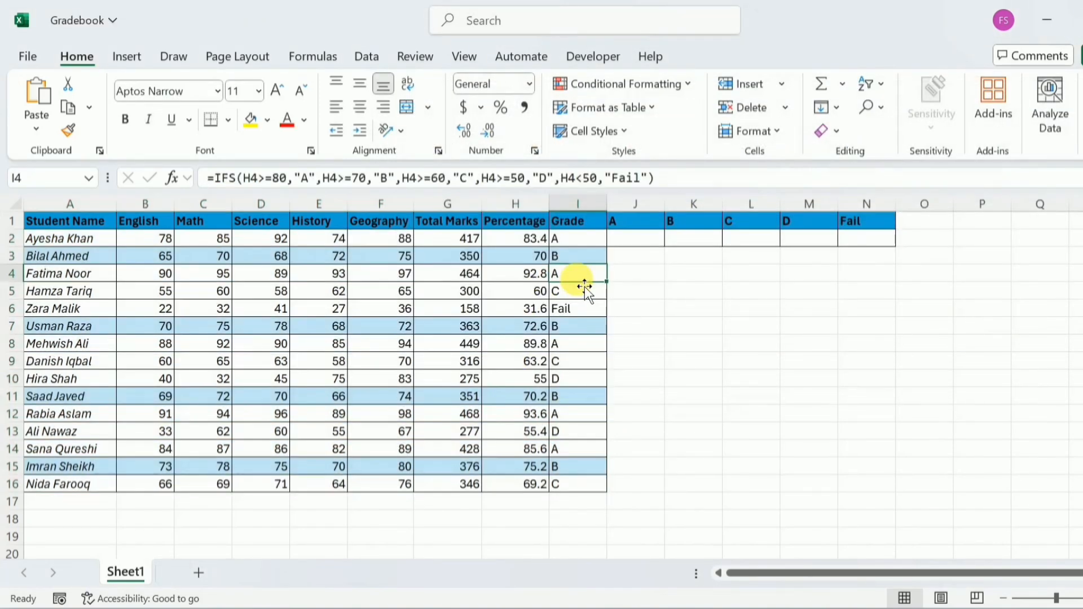
Enter =COUNTIF($I$2:$I$16,J1) in J2 to count the A grades, and copy the formula across to N2
left_click(635, 239)
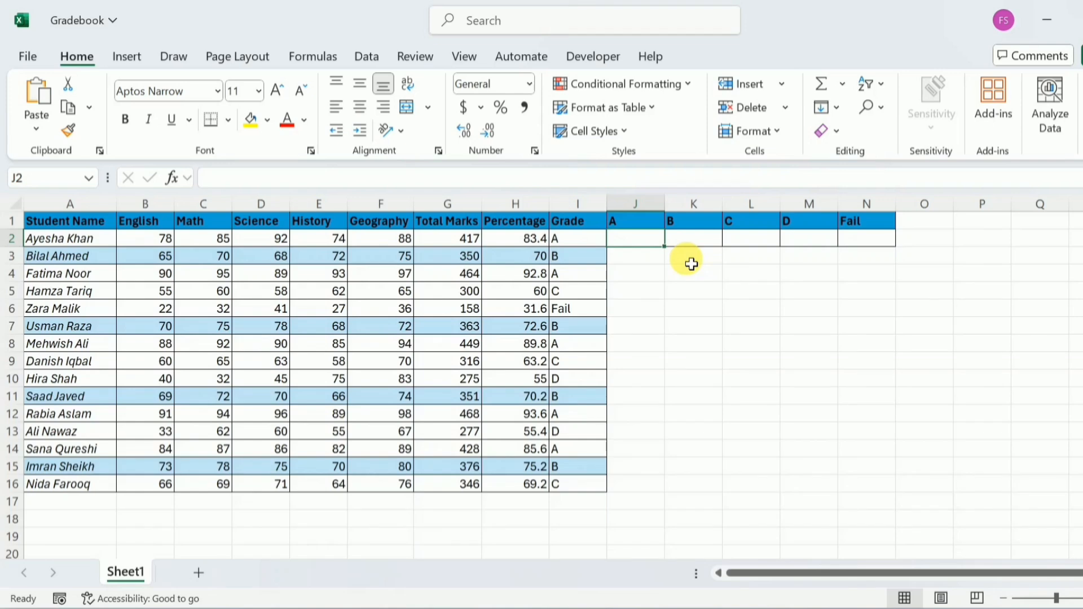
type("=co")
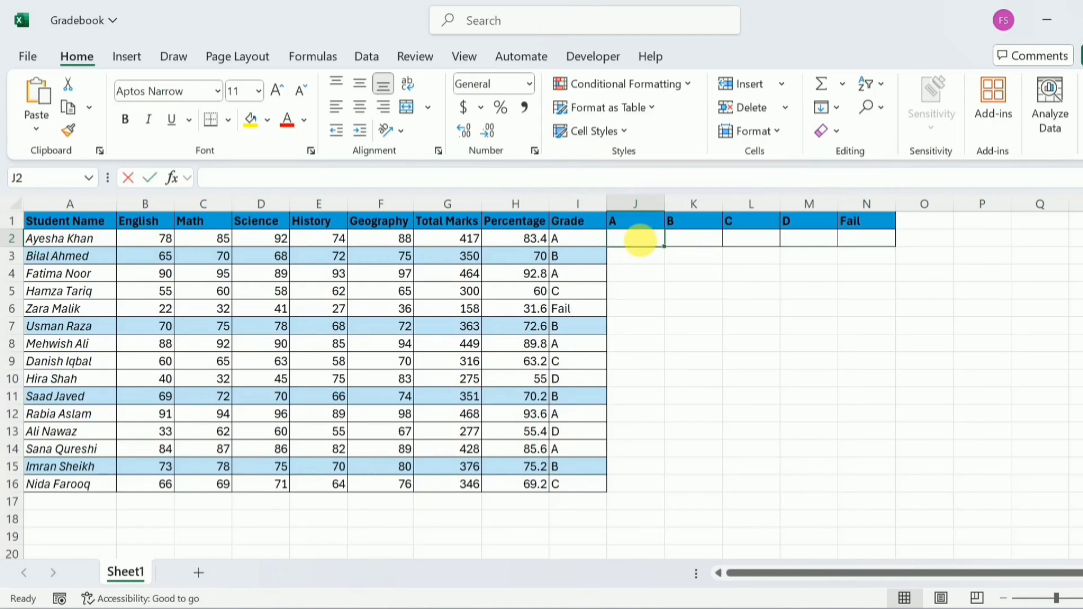
type("untif")
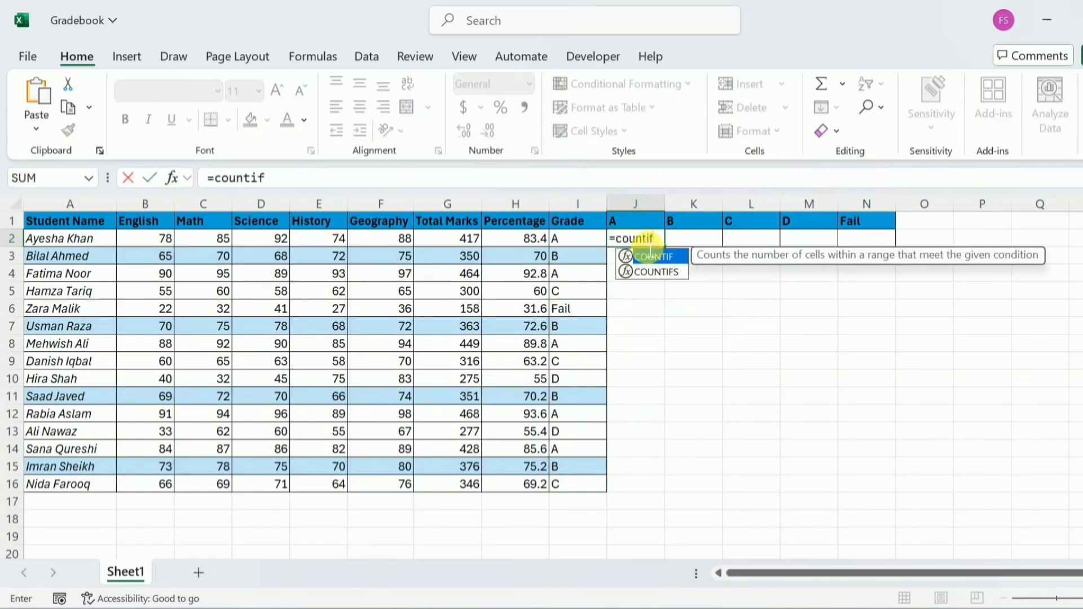
double_click(650, 256)
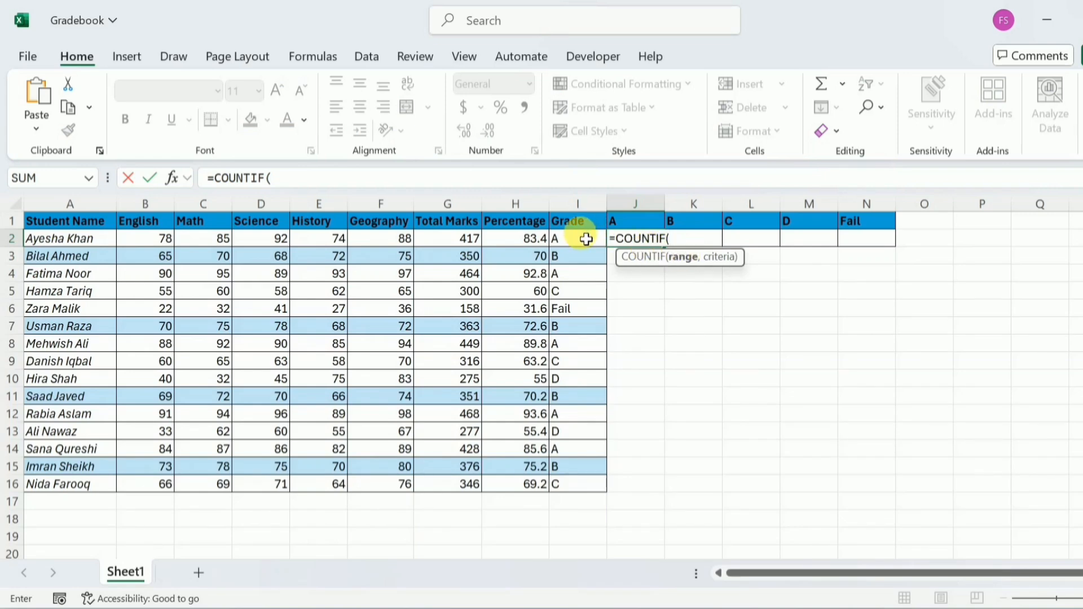
left_click_drag(585, 237, 577, 483)
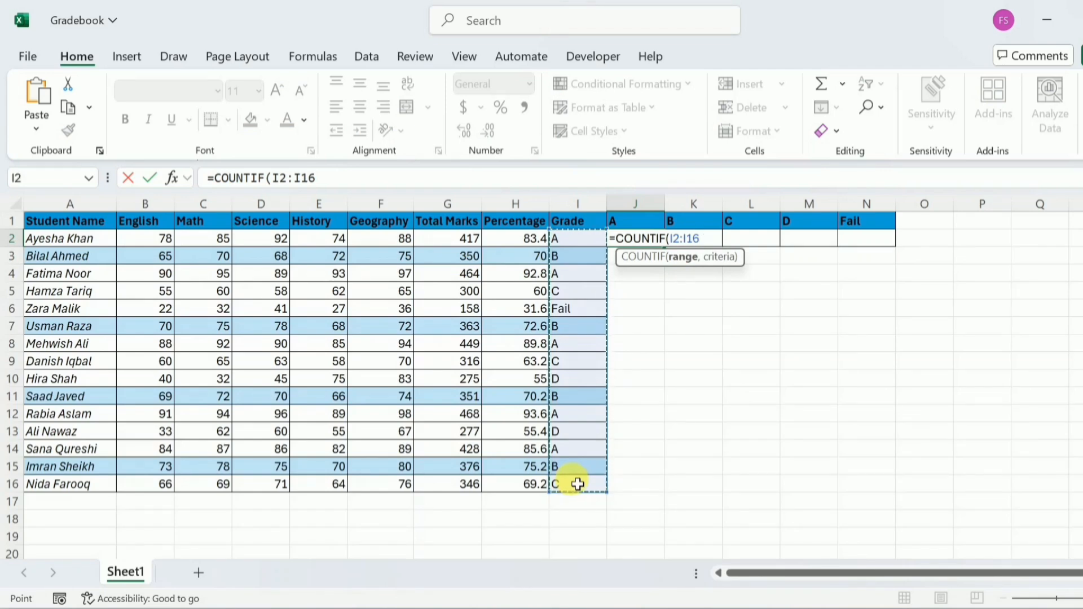
key("F4")
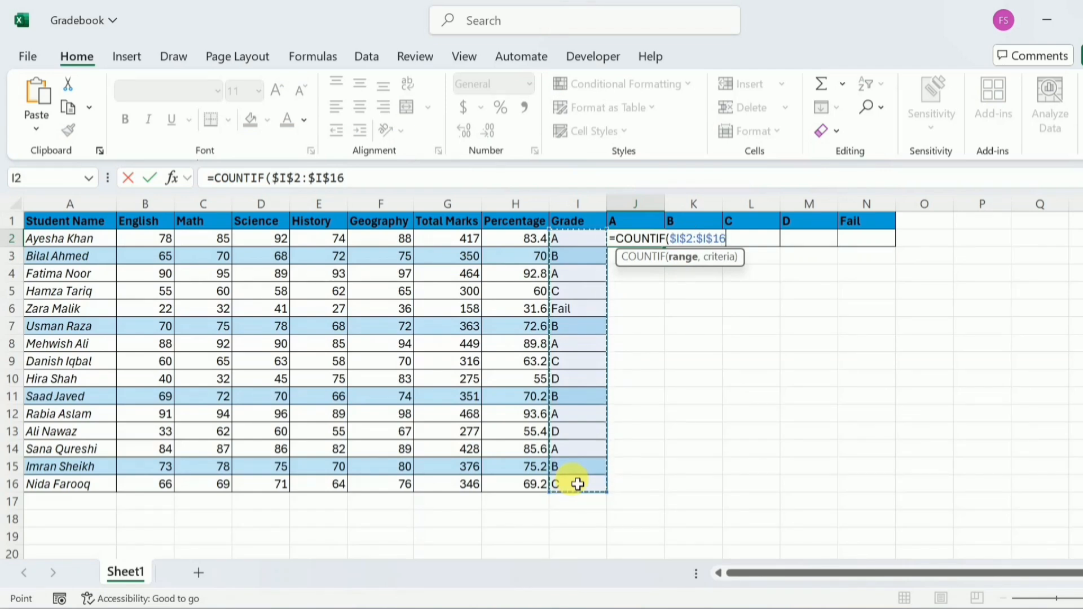
type(",")
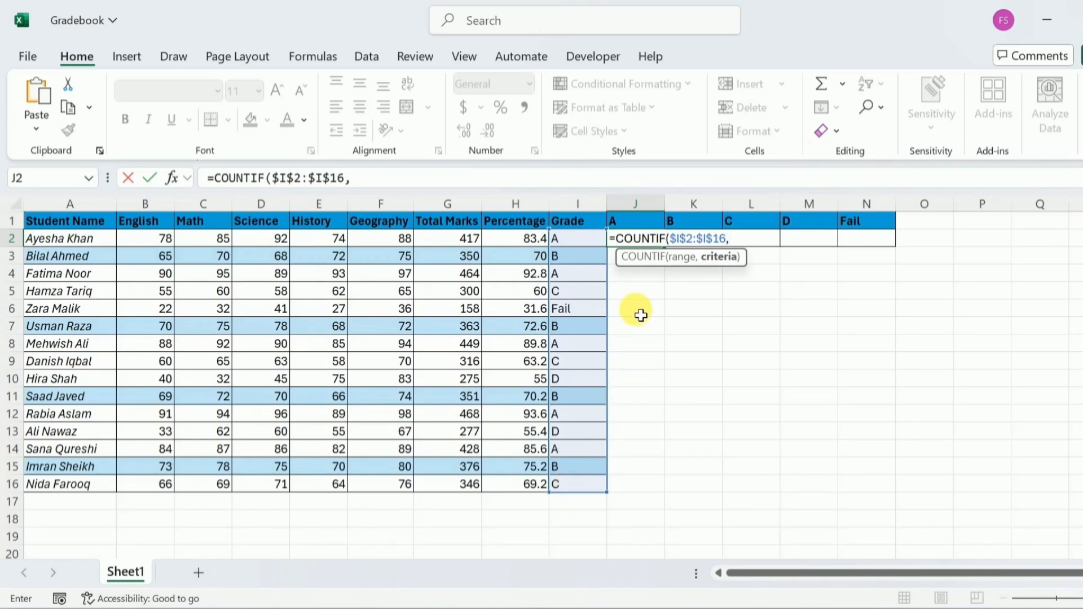
left_click(636, 229)
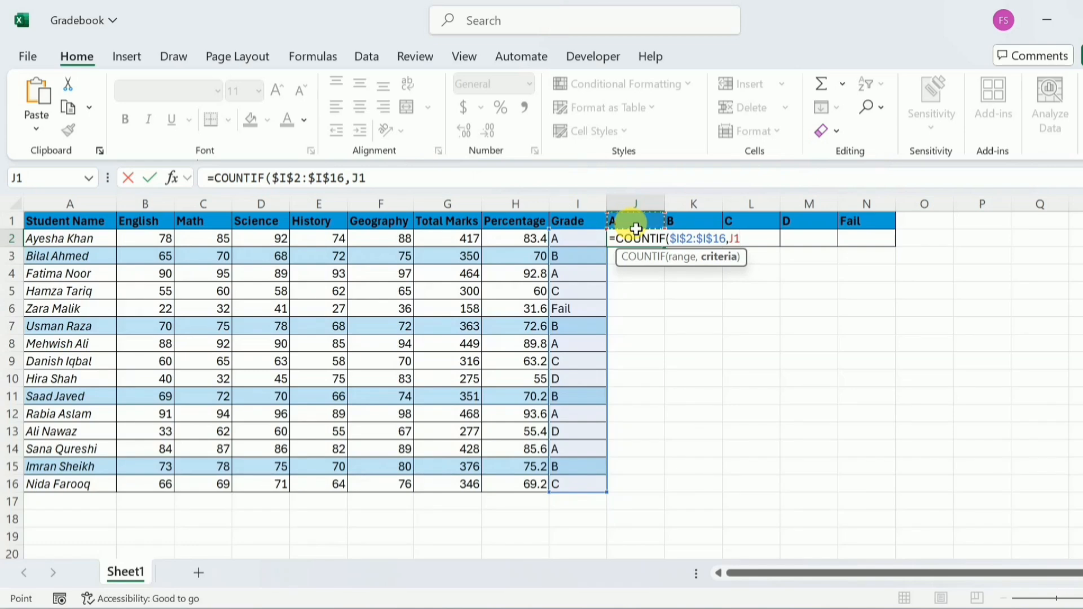
type(")")
key("Return")
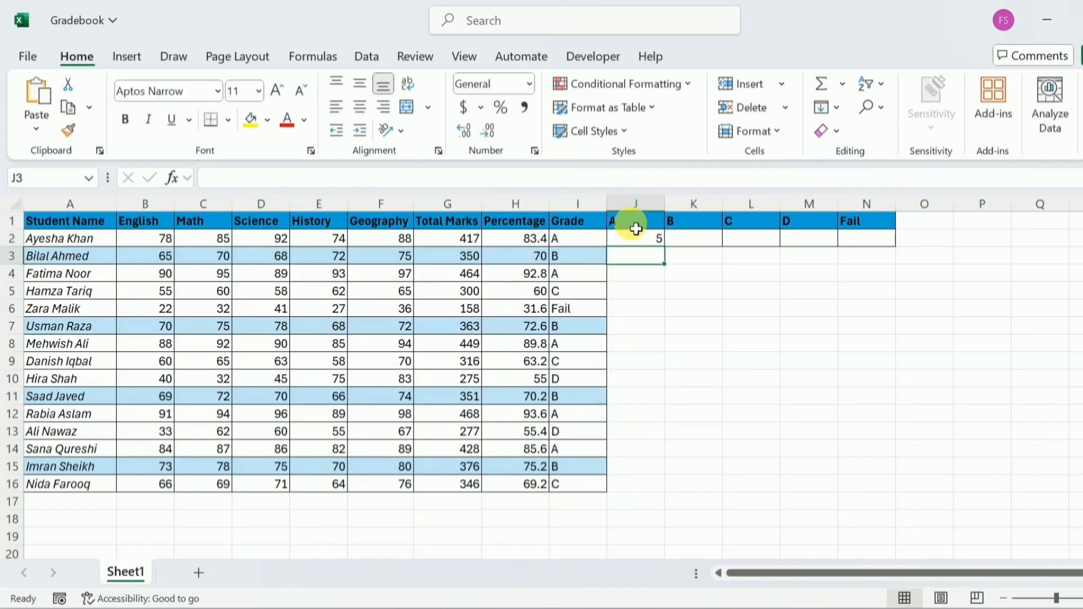
left_click(646, 240)
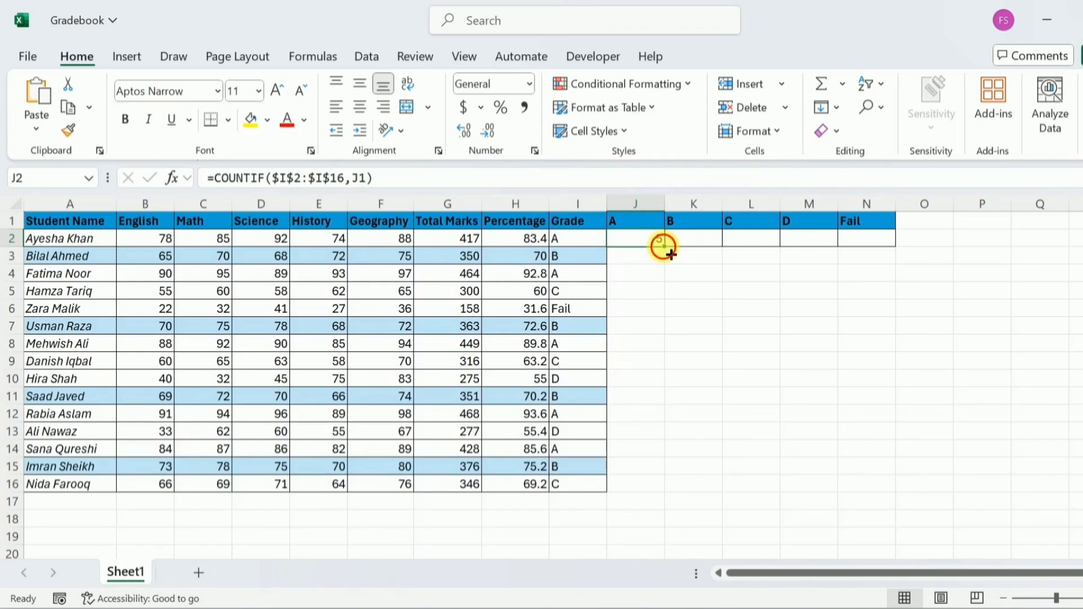
left_click_drag(664, 246, 904, 250)
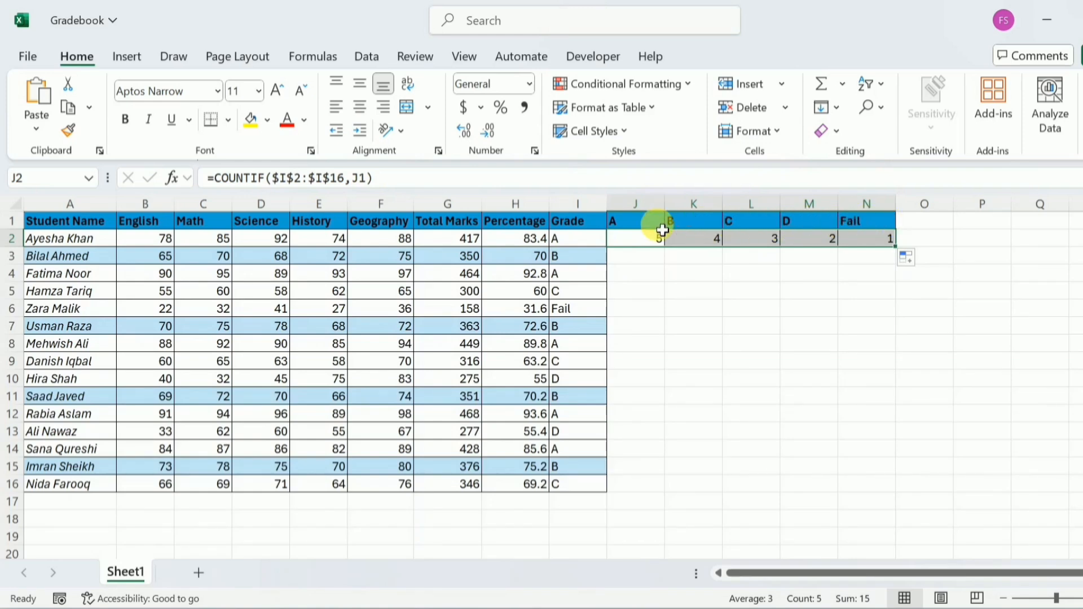
Insert the recommended Clustered Column chart from the grade labels and counts in J1:N2
left_click(662, 228)
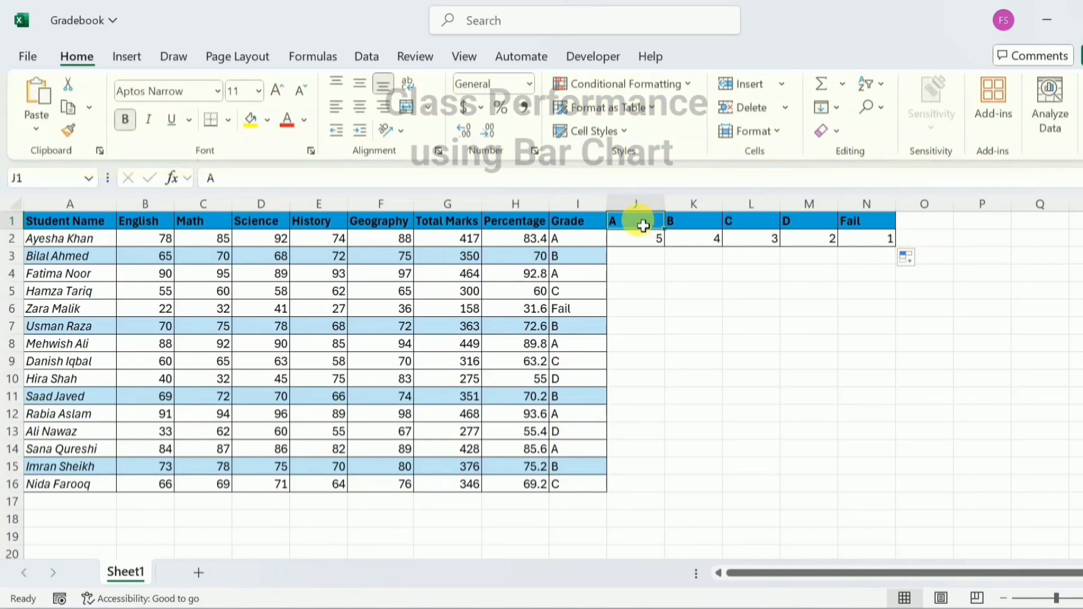
left_click_drag(643, 226, 849, 237)
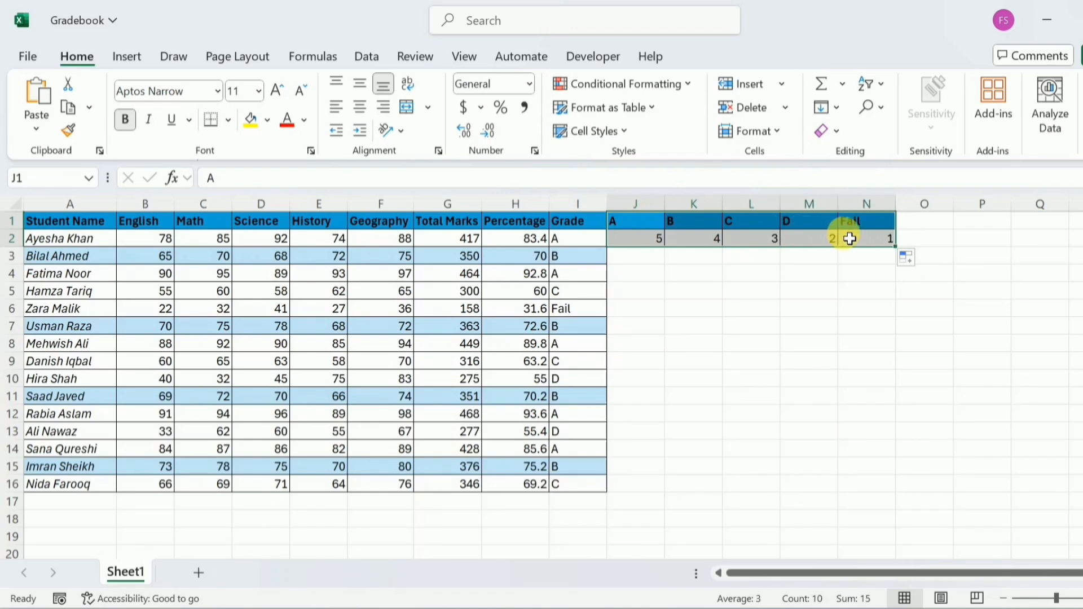
left_click(113, 58)
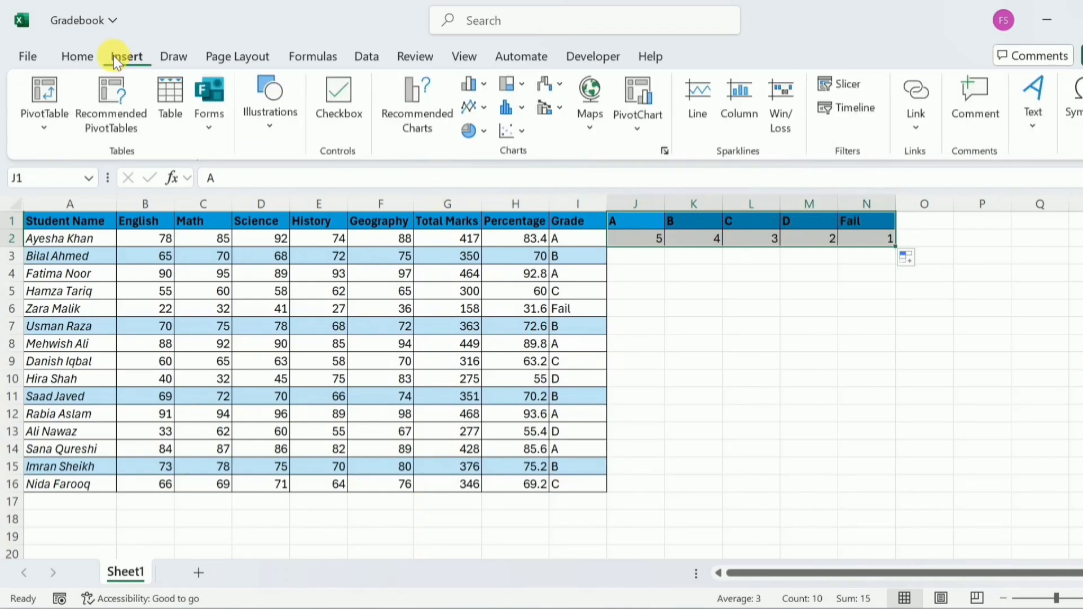
left_click(410, 110)
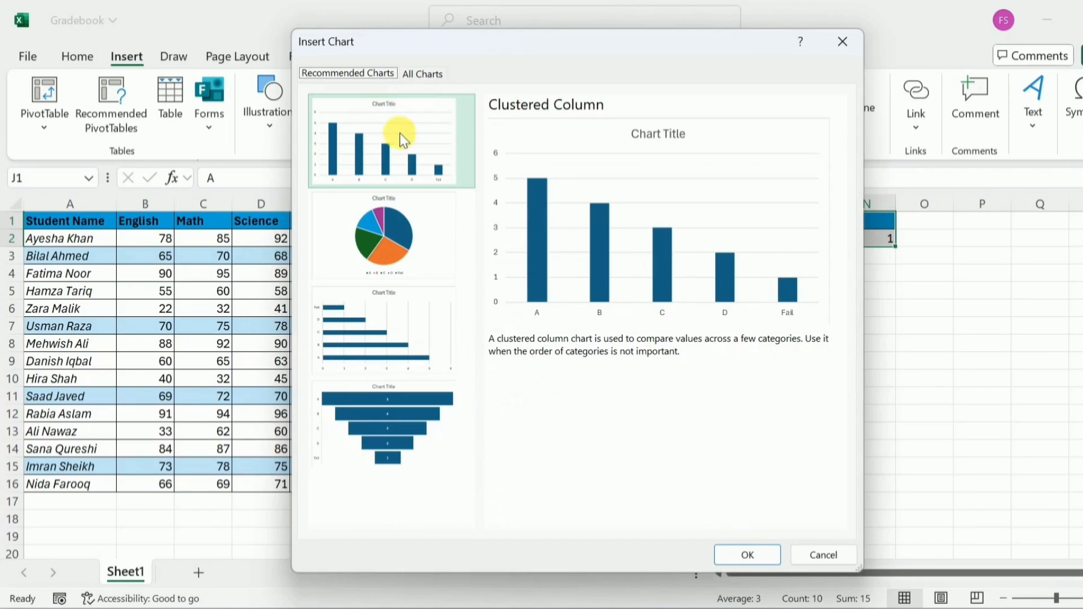
left_click(753, 556)
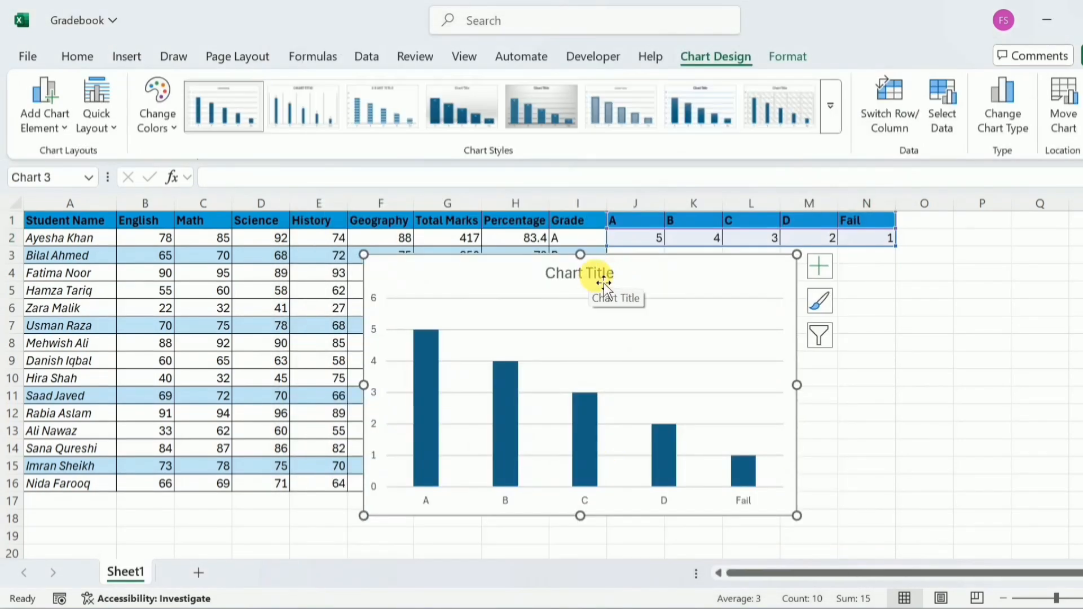
Replace the chart's title text with "Class Performance"
left_click(604, 282)
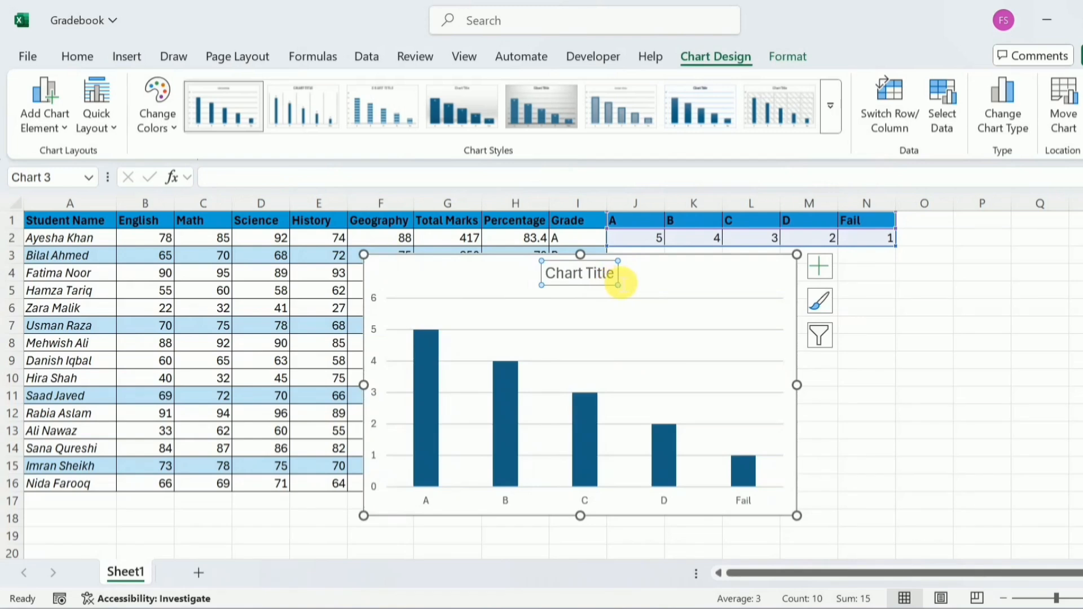
left_click(617, 276)
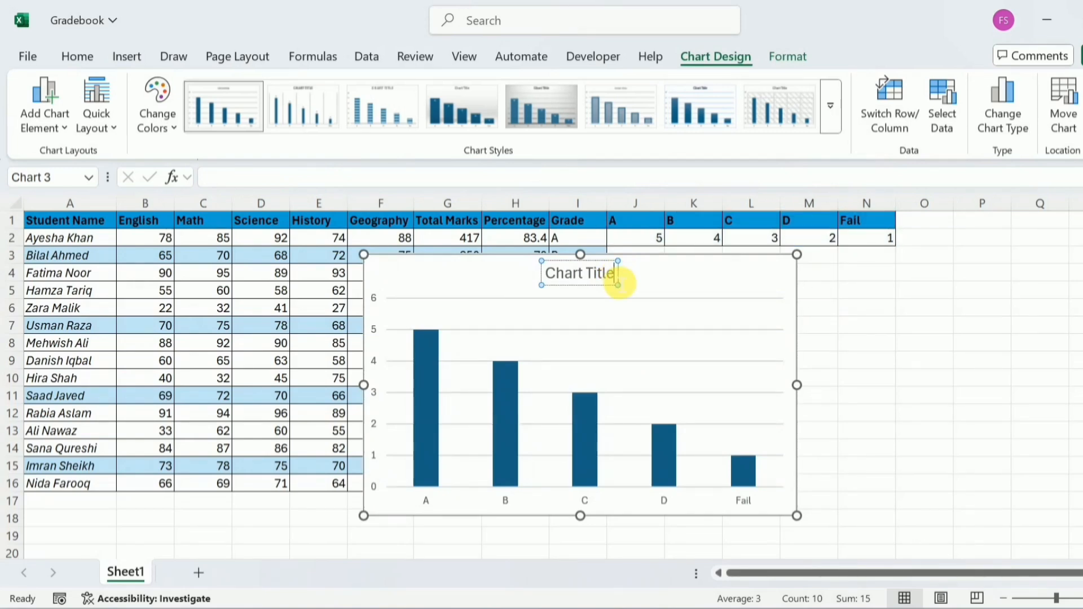
key("ctrl+a")
type("Class Performance")
left_click(791, 299)
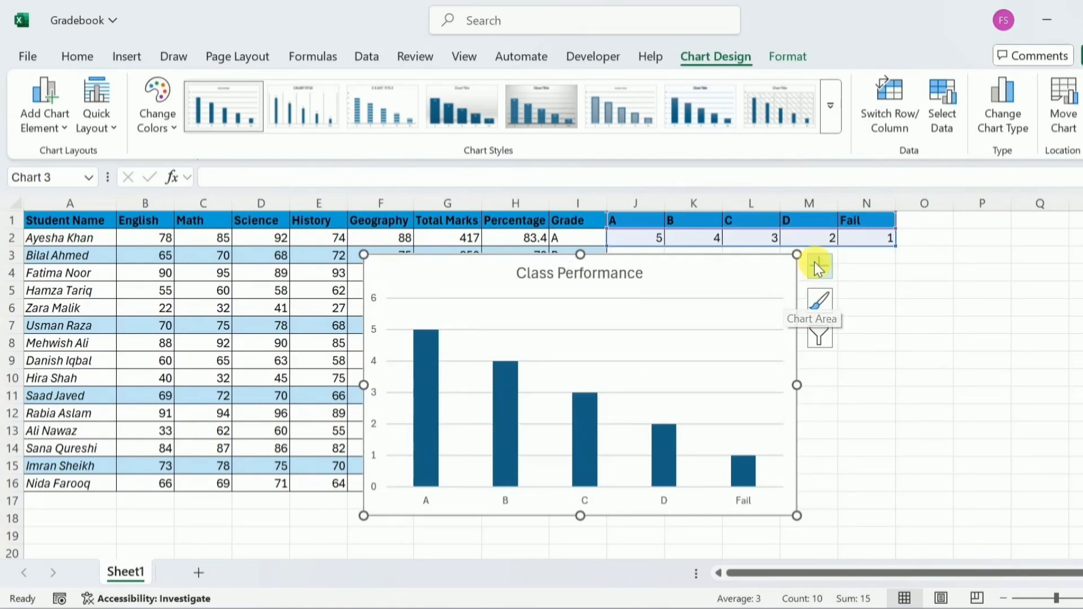
Add a primary horizontal axis title to the chart and set its text to "Grades"
left_click(820, 266)
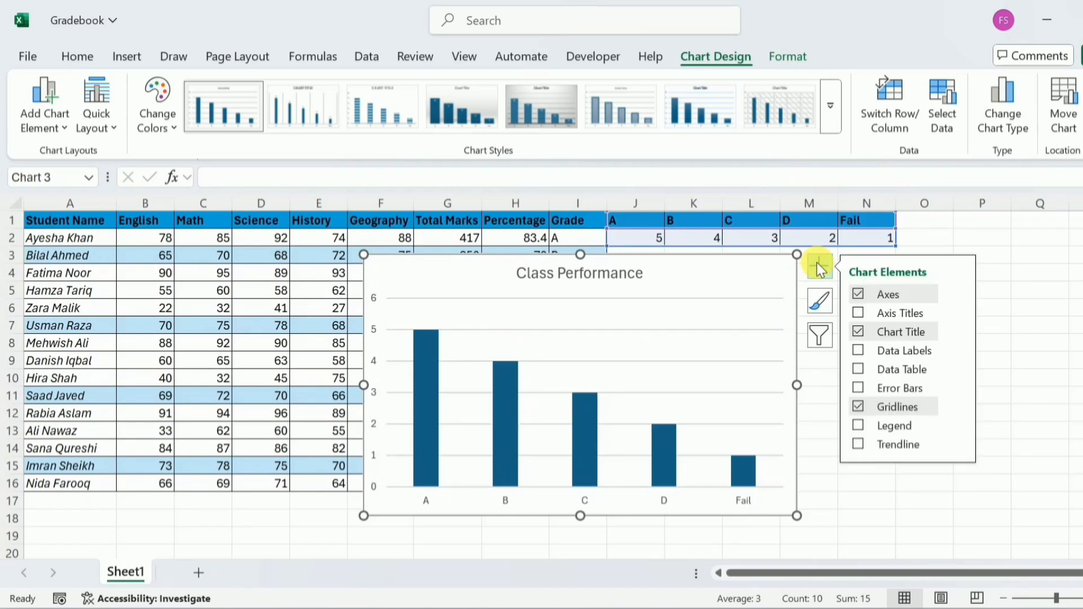
left_click(957, 313)
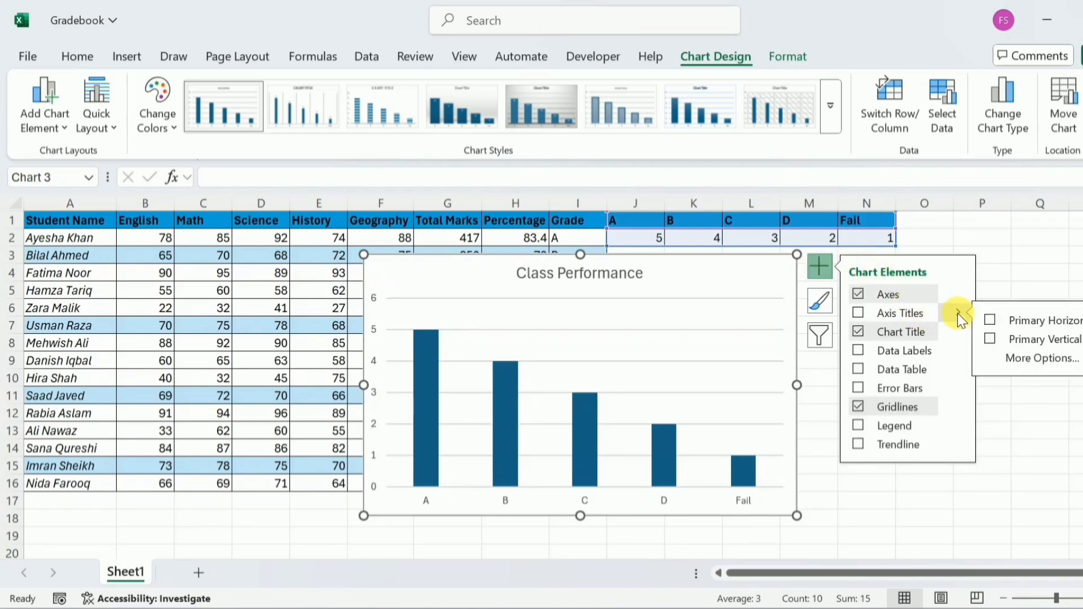
left_click(990, 322)
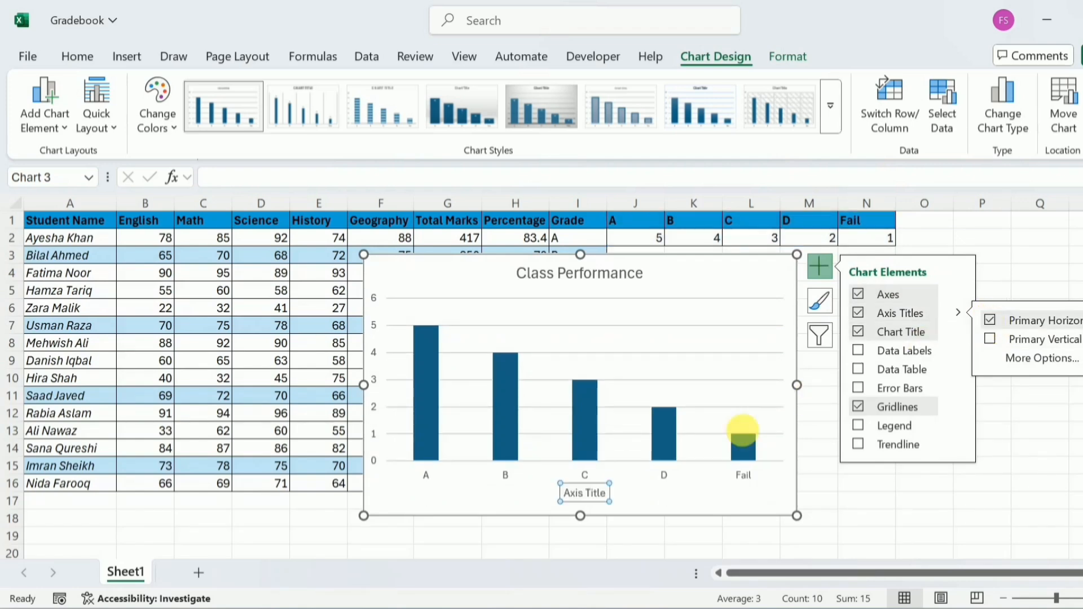
left_click(602, 502)
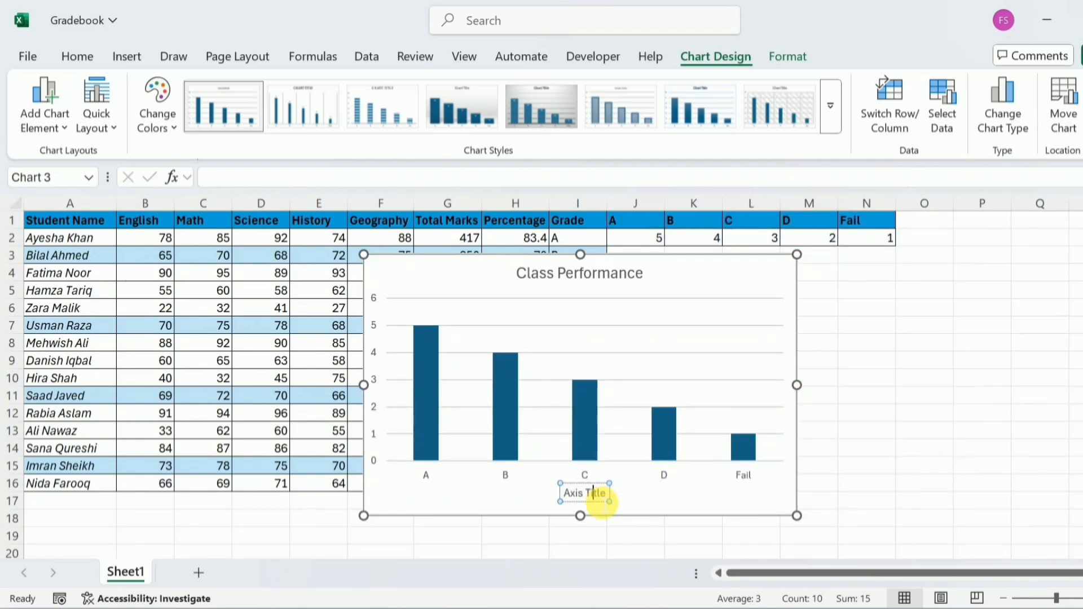
left_click(593, 494)
key("ctrl+a")
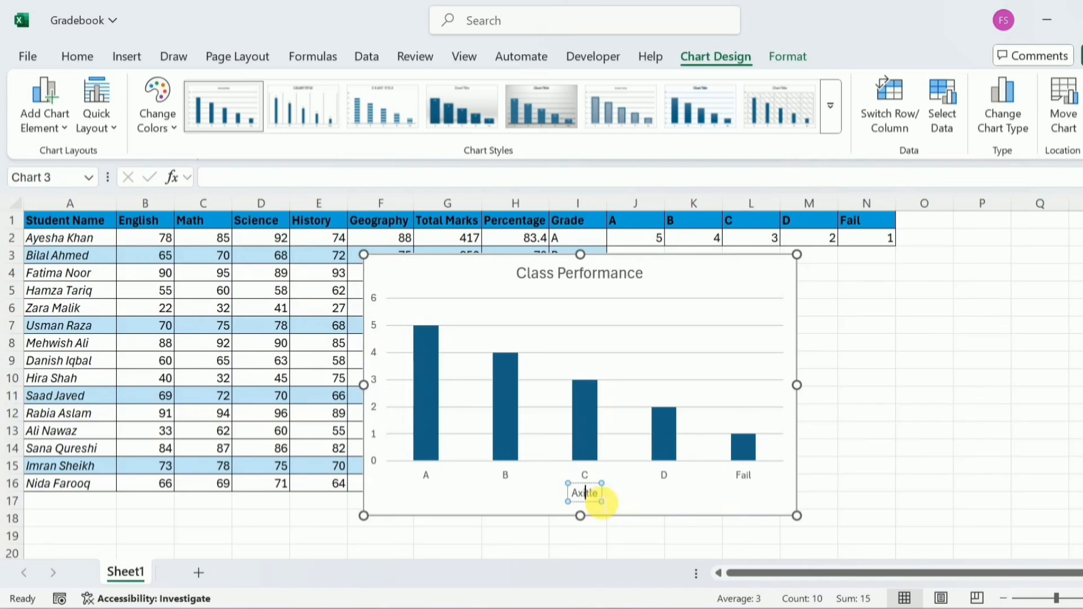
key("BackSpace")
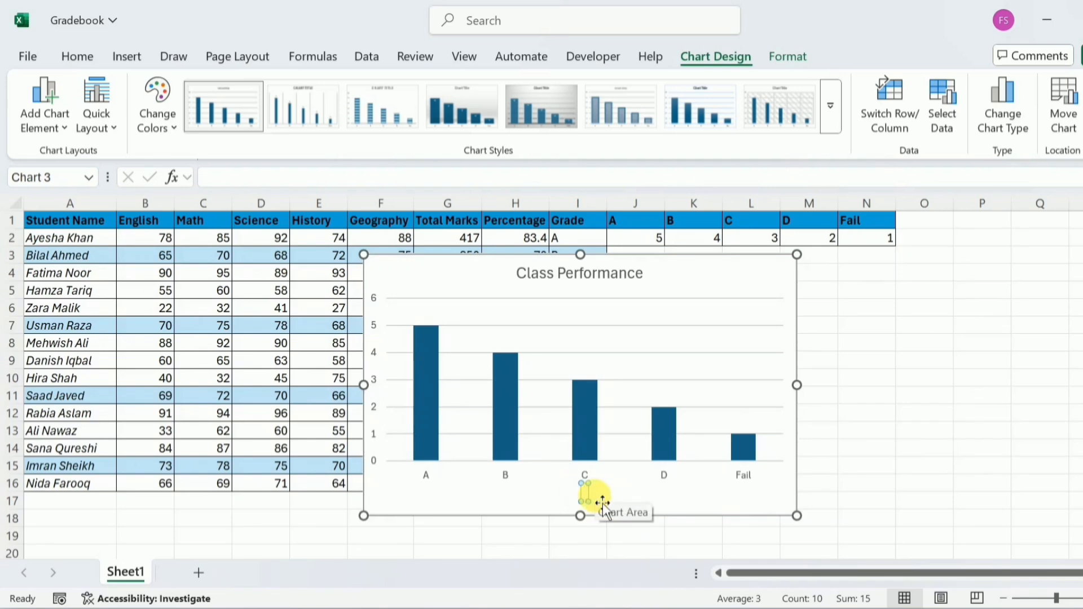
type("Grades")
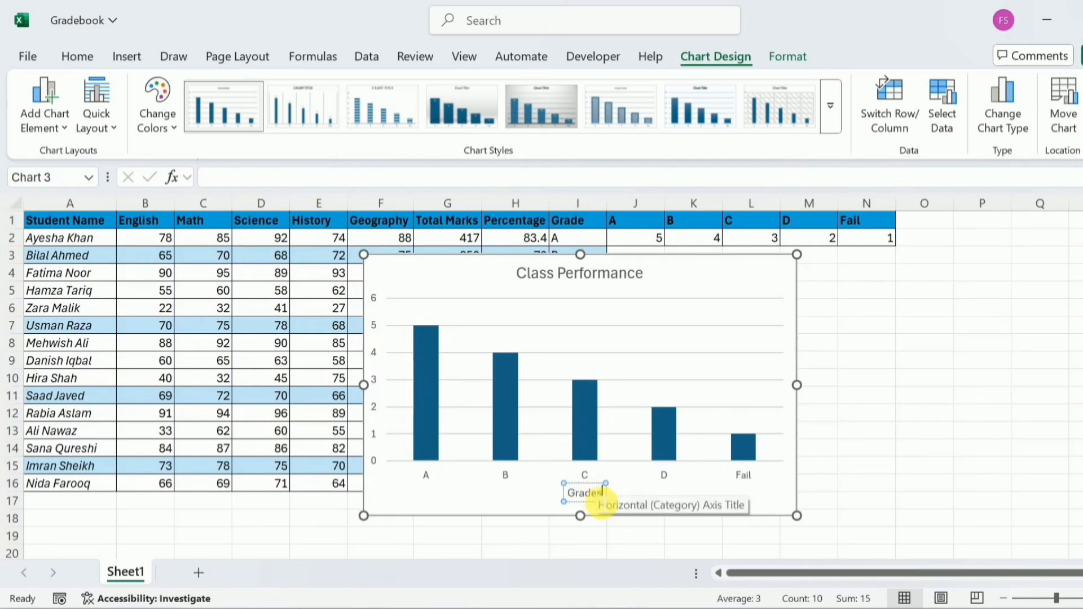
Move the chart beside the student table, directly under the grade counts, and shrink it slightly
left_click(721, 278)
left_click_drag(722, 279, 951, 267)
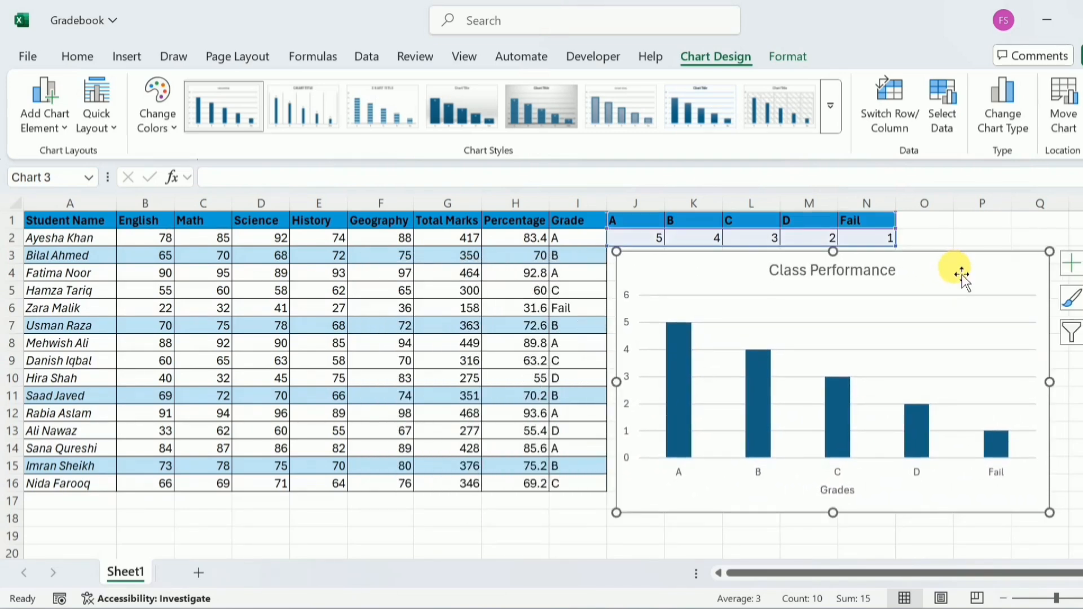
left_click_drag(1051, 512, 1033, 497)
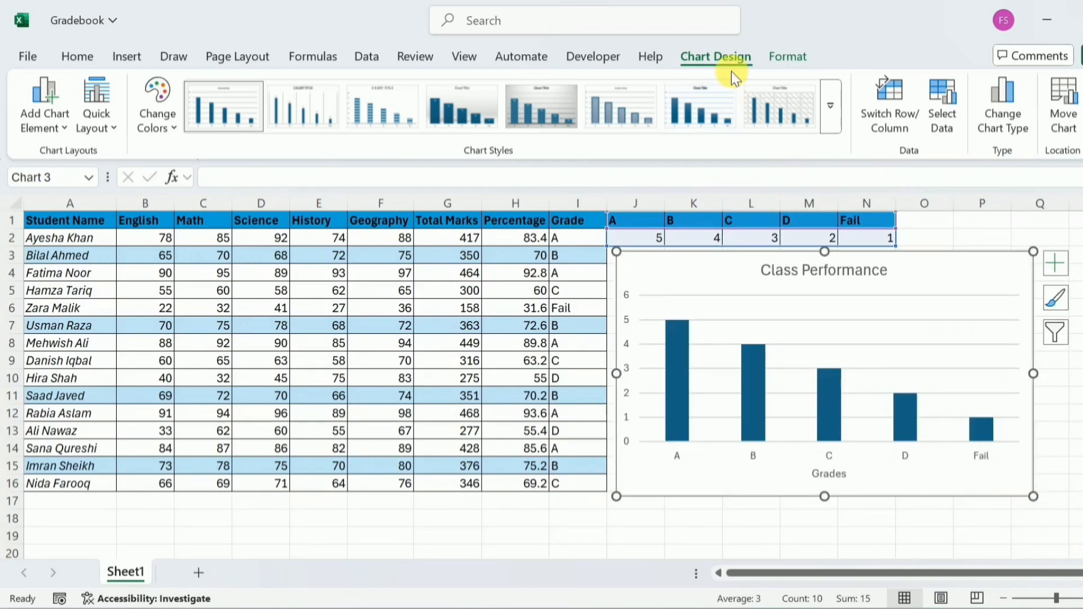
Apply the third chart style, with horizontally striped columns and a bold uppercase title, and deselect the chart
left_click(391, 106)
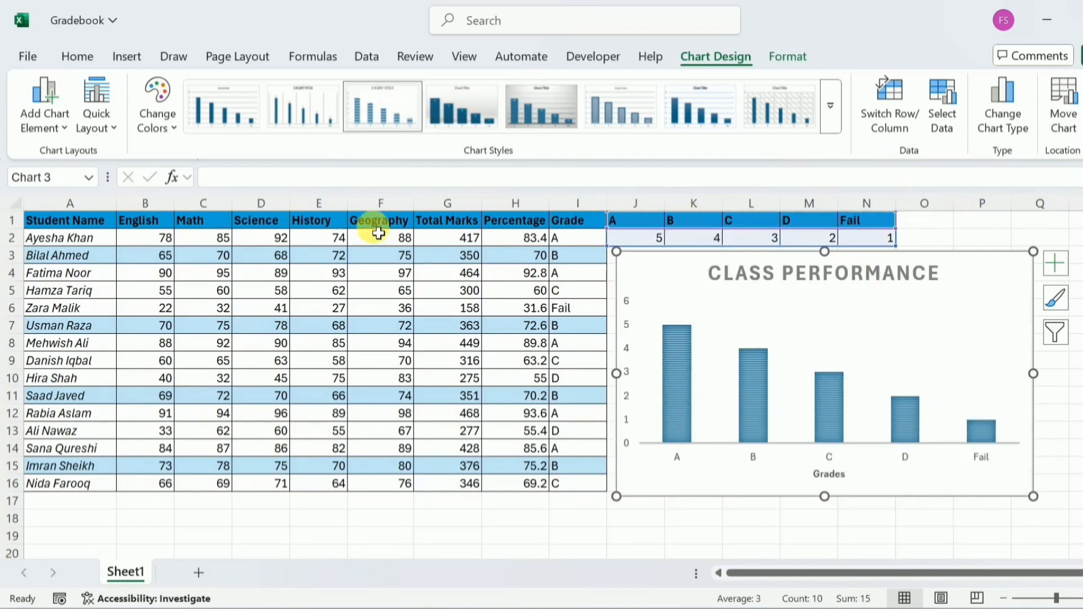
left_click(63, 227)
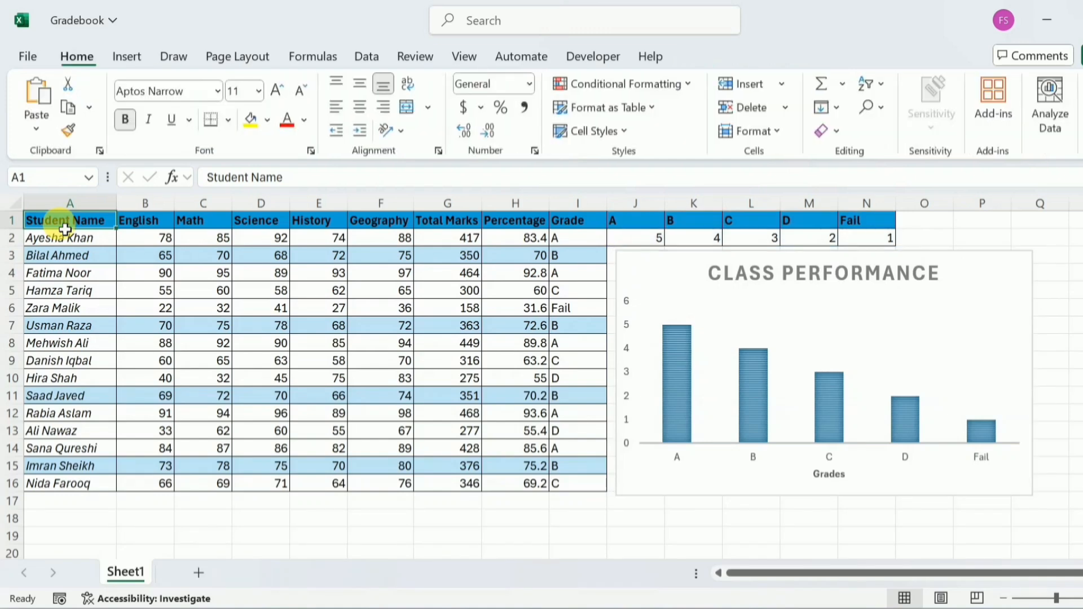